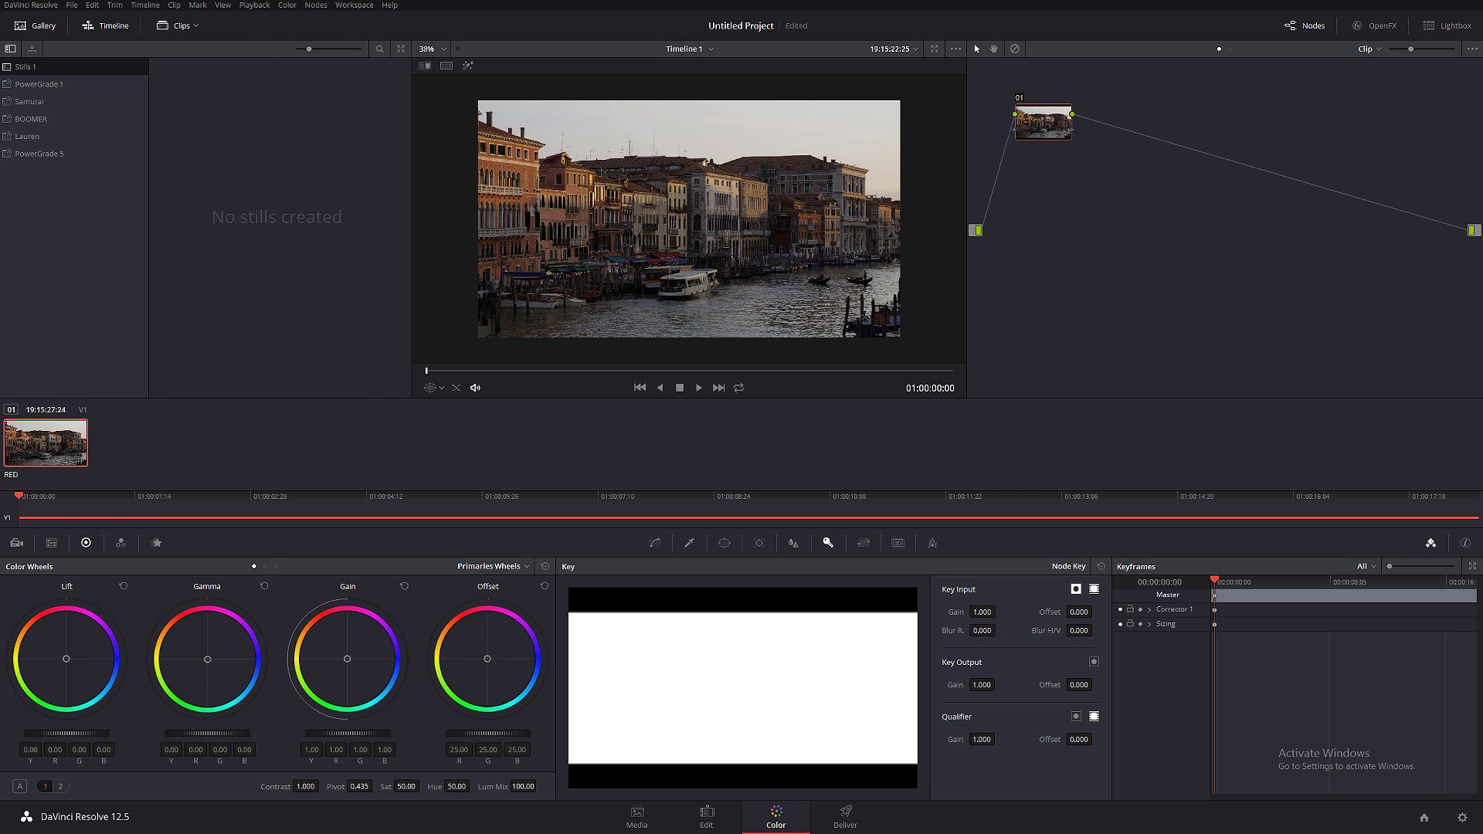
# - Add a second video track and name the tracks Footage (V2) and SKY (V1)
pyautogui.hotkey('shift', '4')
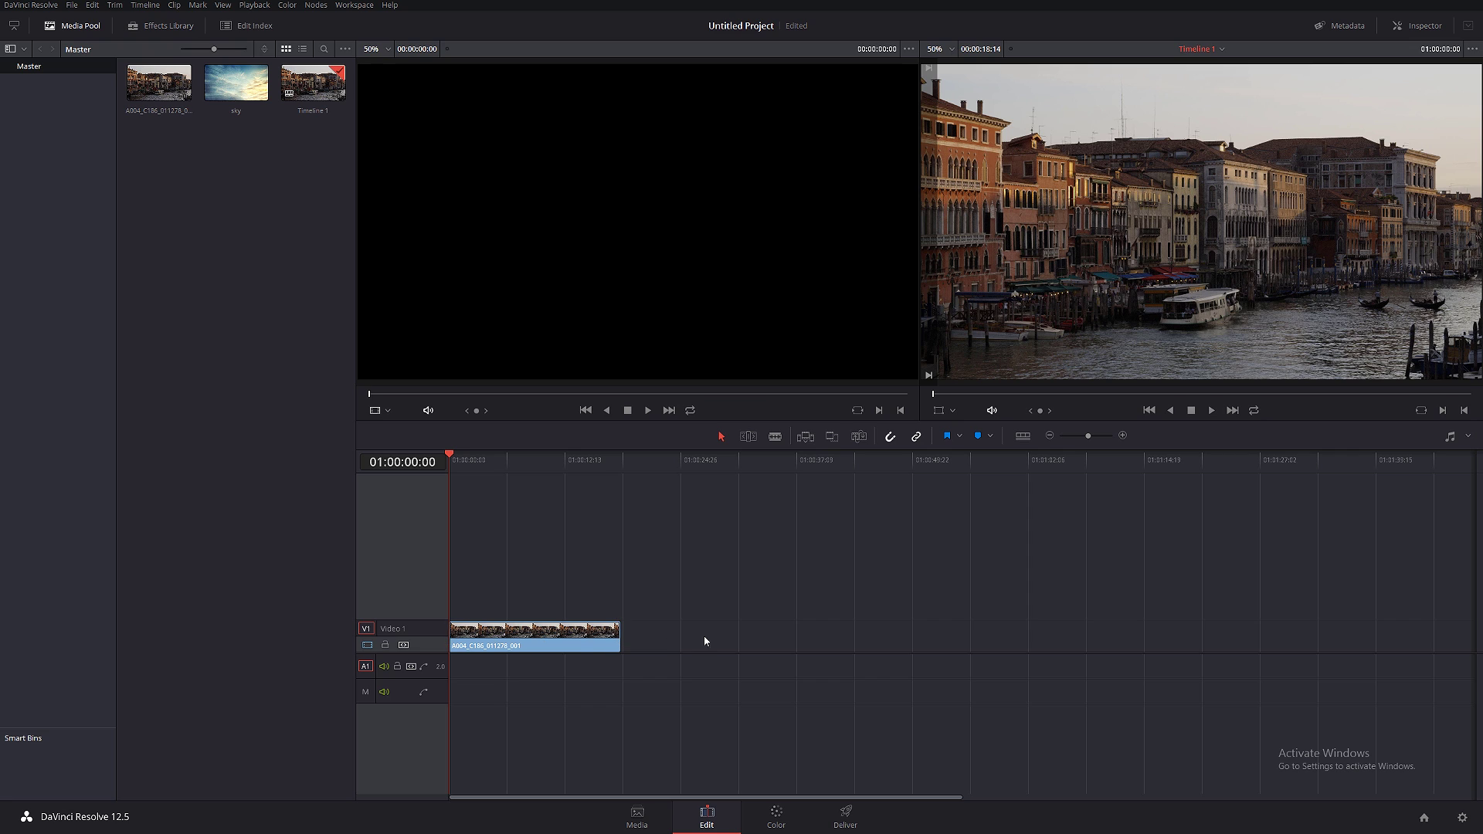
pyautogui.rightClick(388, 593)
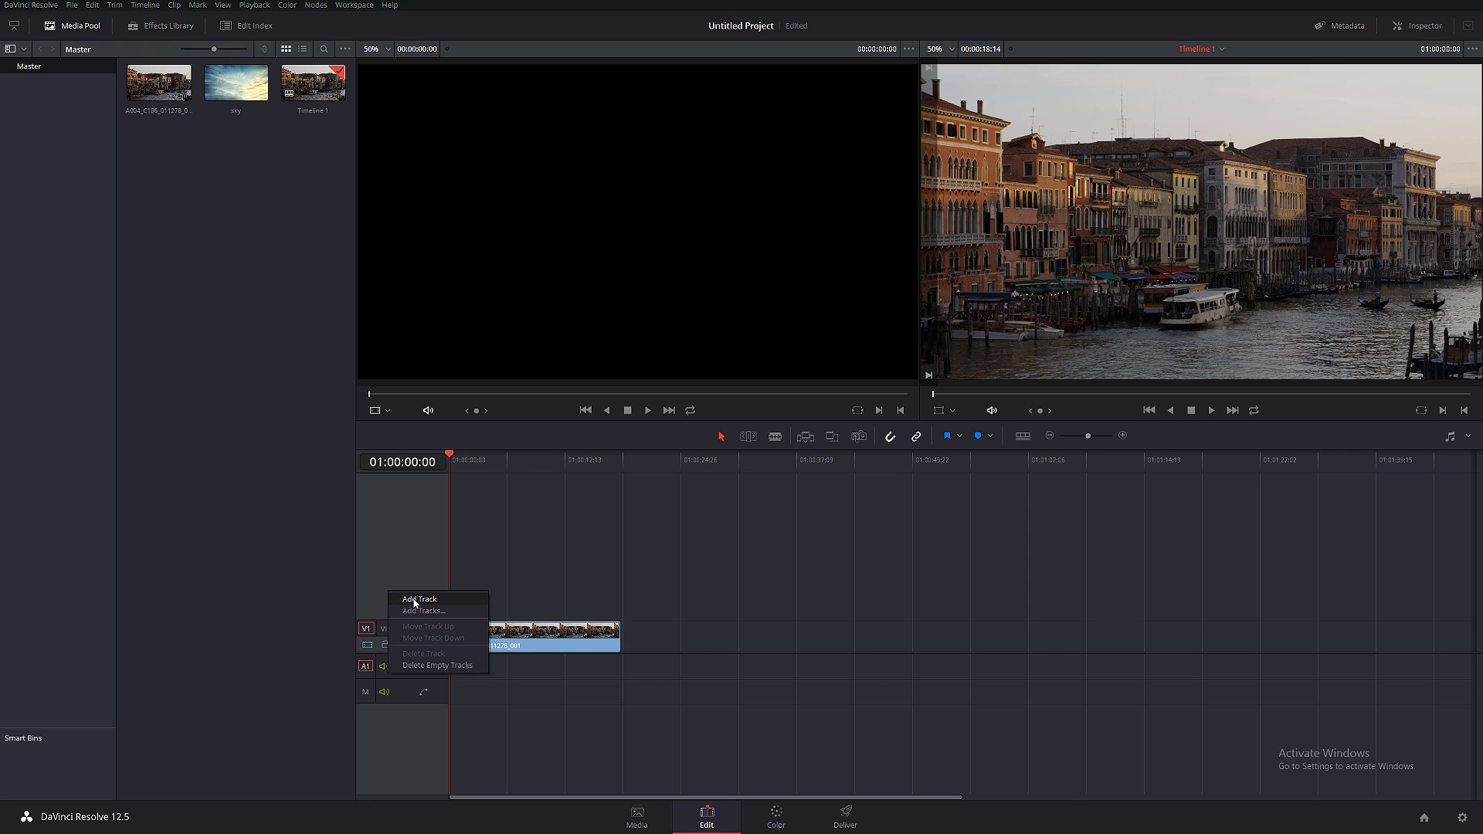
pyautogui.click(414, 600)
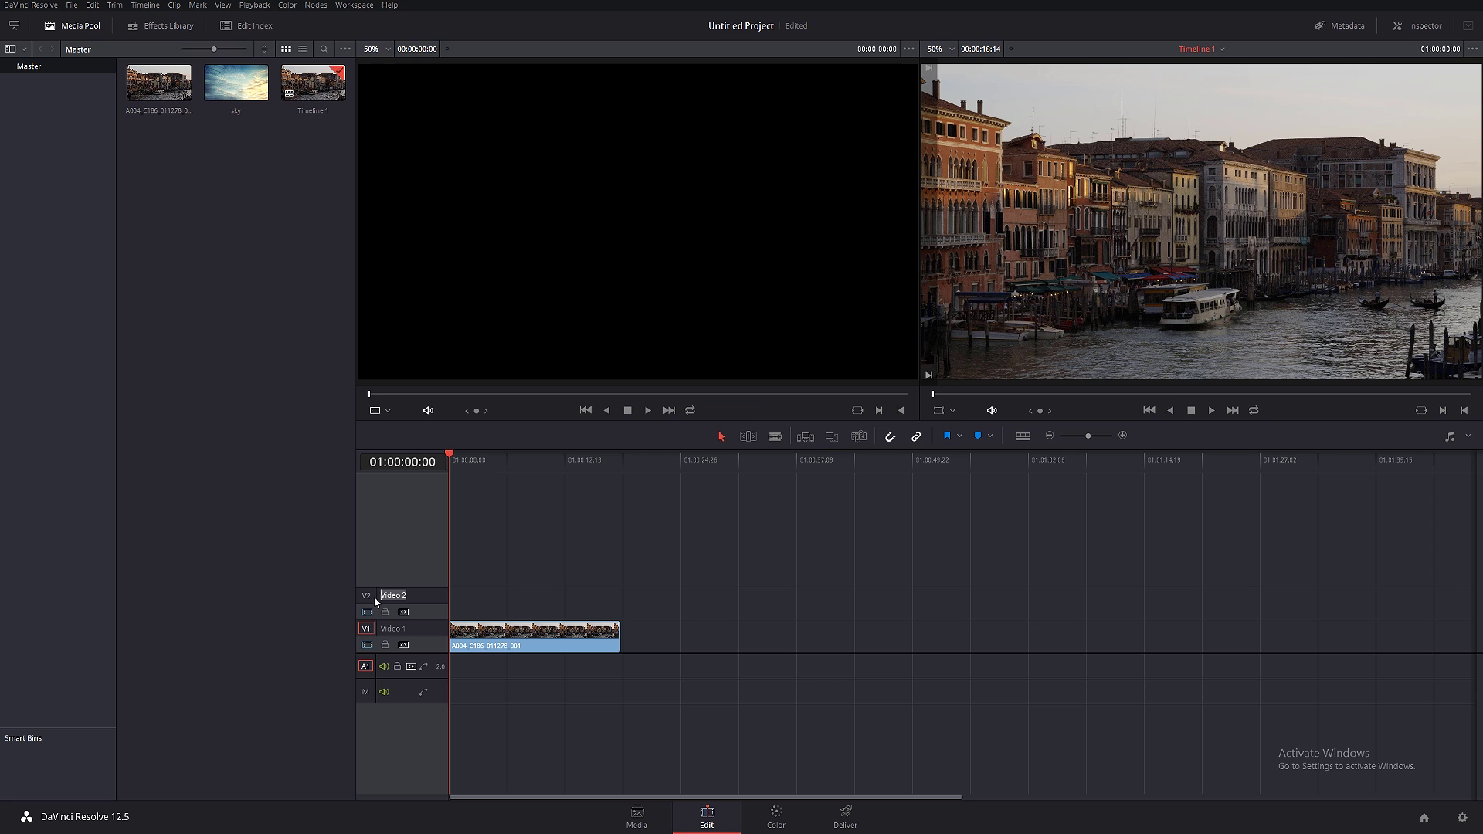
pyautogui.write('Footage')
pyautogui.press('Return')
pyautogui.doubleClick(393, 630)
pyautogui.write('S')
pyautogui.write('KY')
pyautogui.press('Return')
# - Move the canal clip onto Footage, place the sky still on SKY, and extend it to match
pyautogui.click(480, 634)
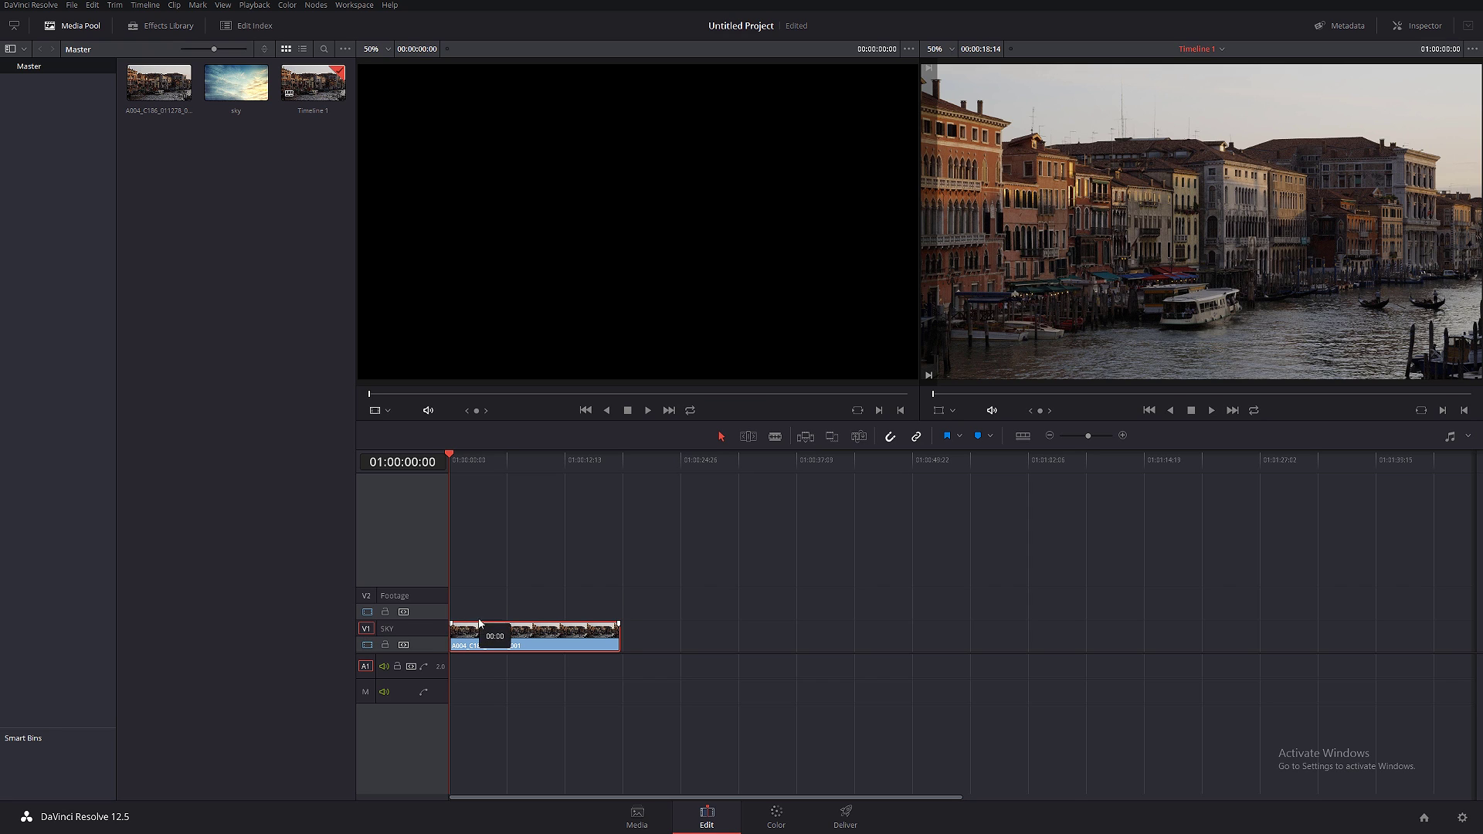
pyautogui.moveTo(483, 635); pyautogui.dragTo(481, 614)
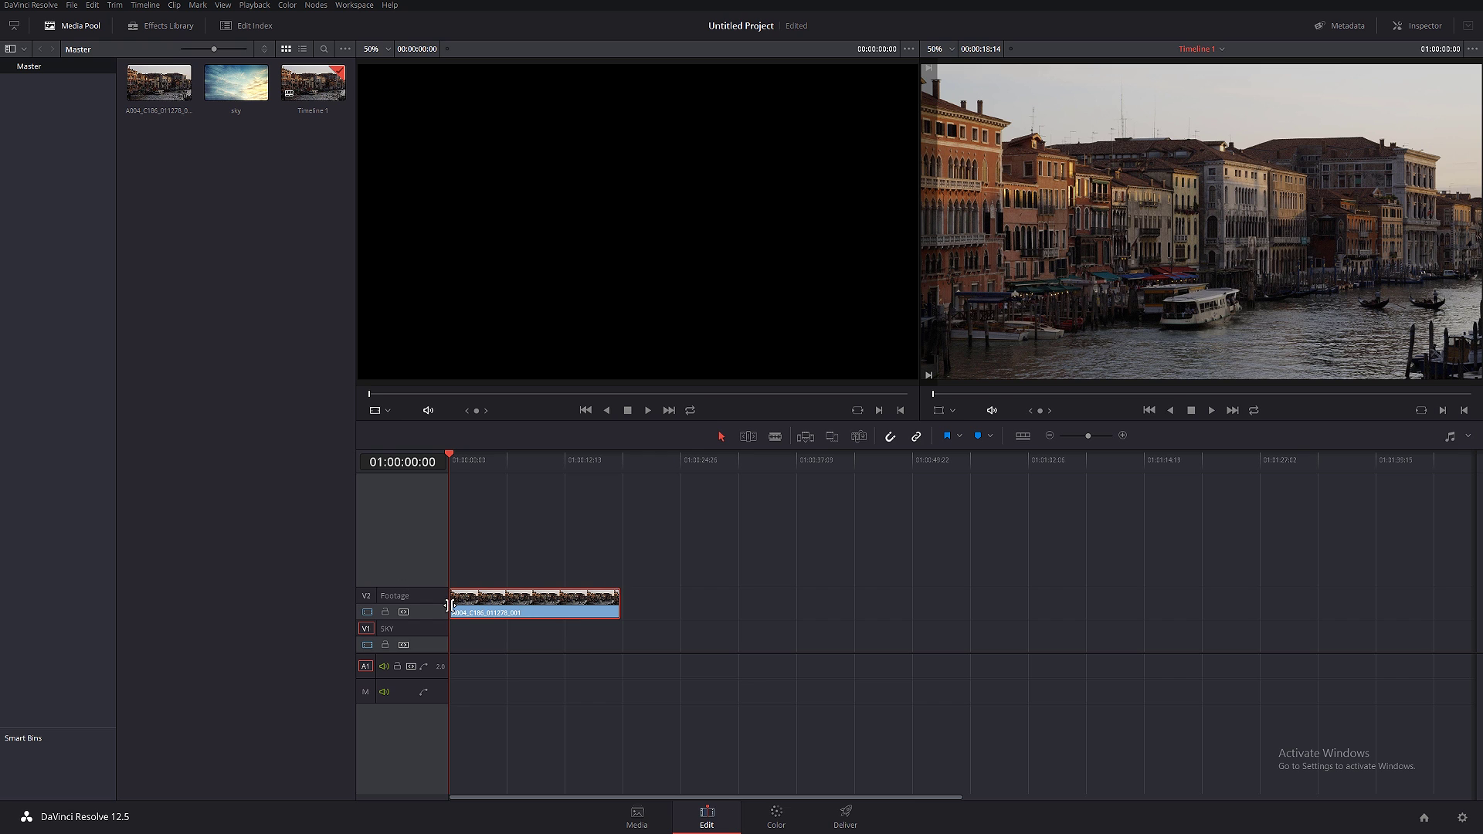
pyautogui.moveTo(235, 89); pyautogui.dragTo(443, 658)
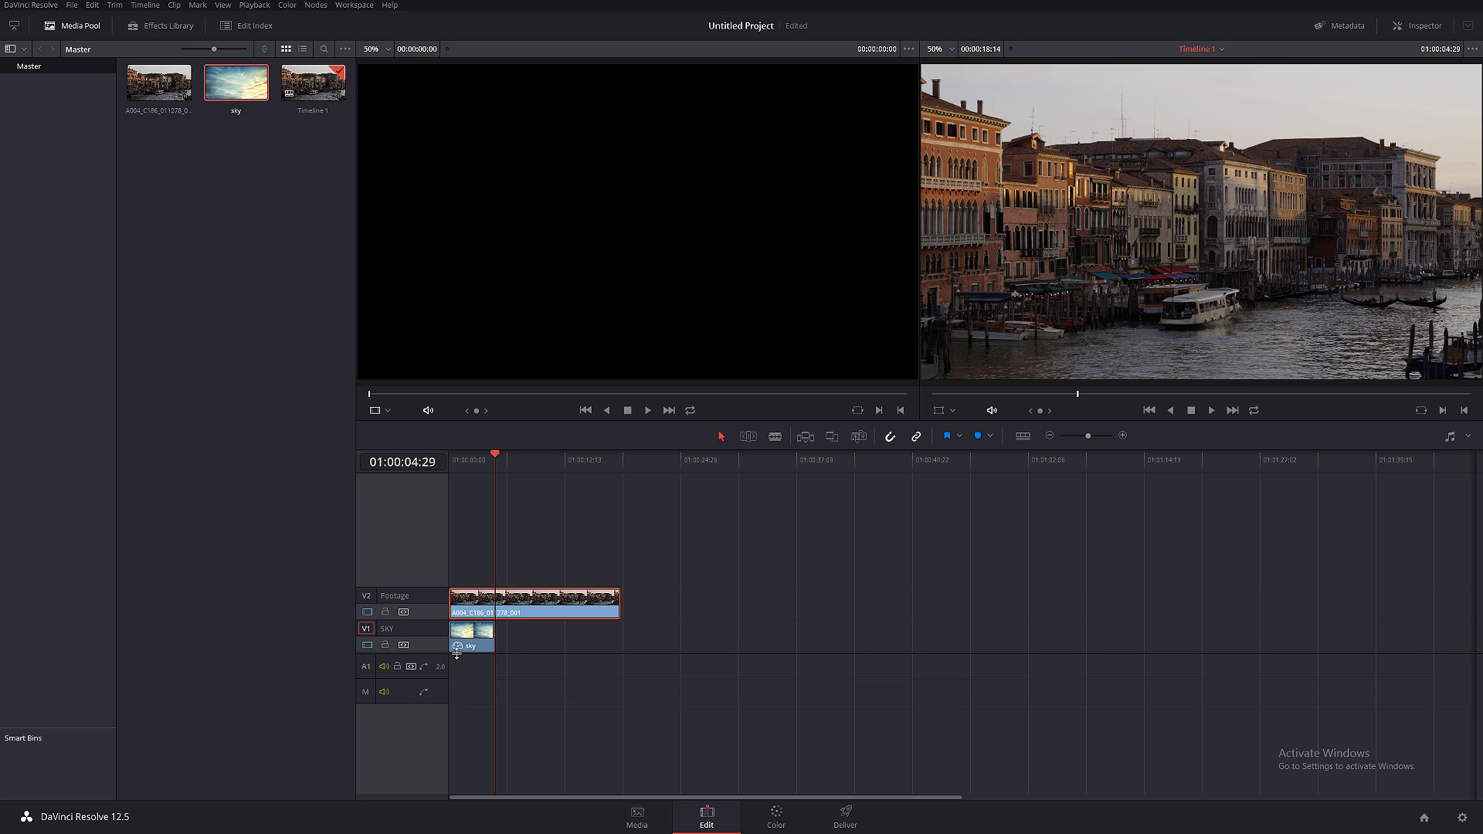
pyautogui.moveTo(495, 635); pyautogui.dragTo(620, 635)
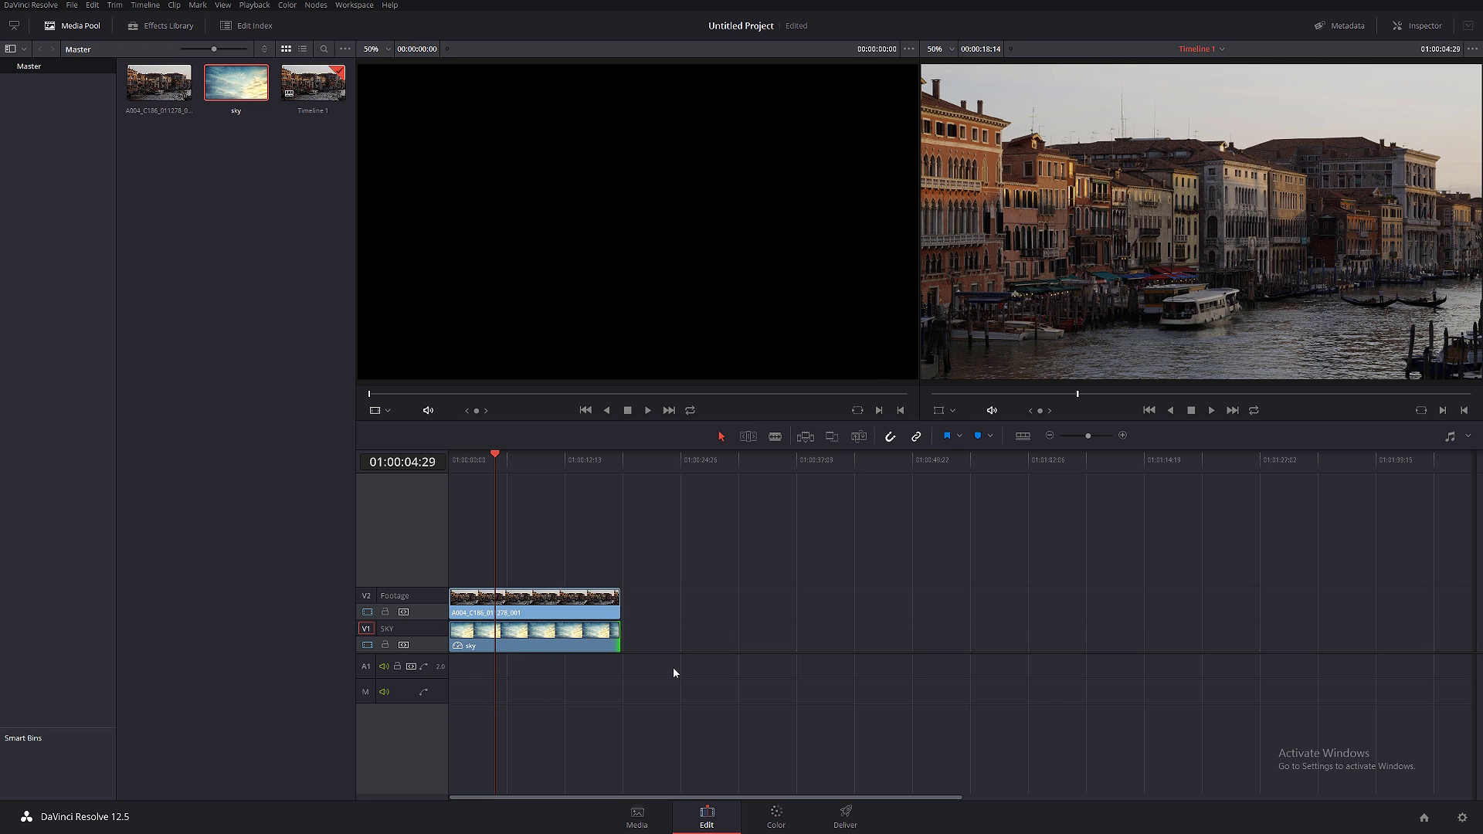
# - Decode the canal clip from Clip settings with REDlog Film gamma, and add a serial node for a LUT
pyautogui.click(777, 816)
pyautogui.click(16, 543)
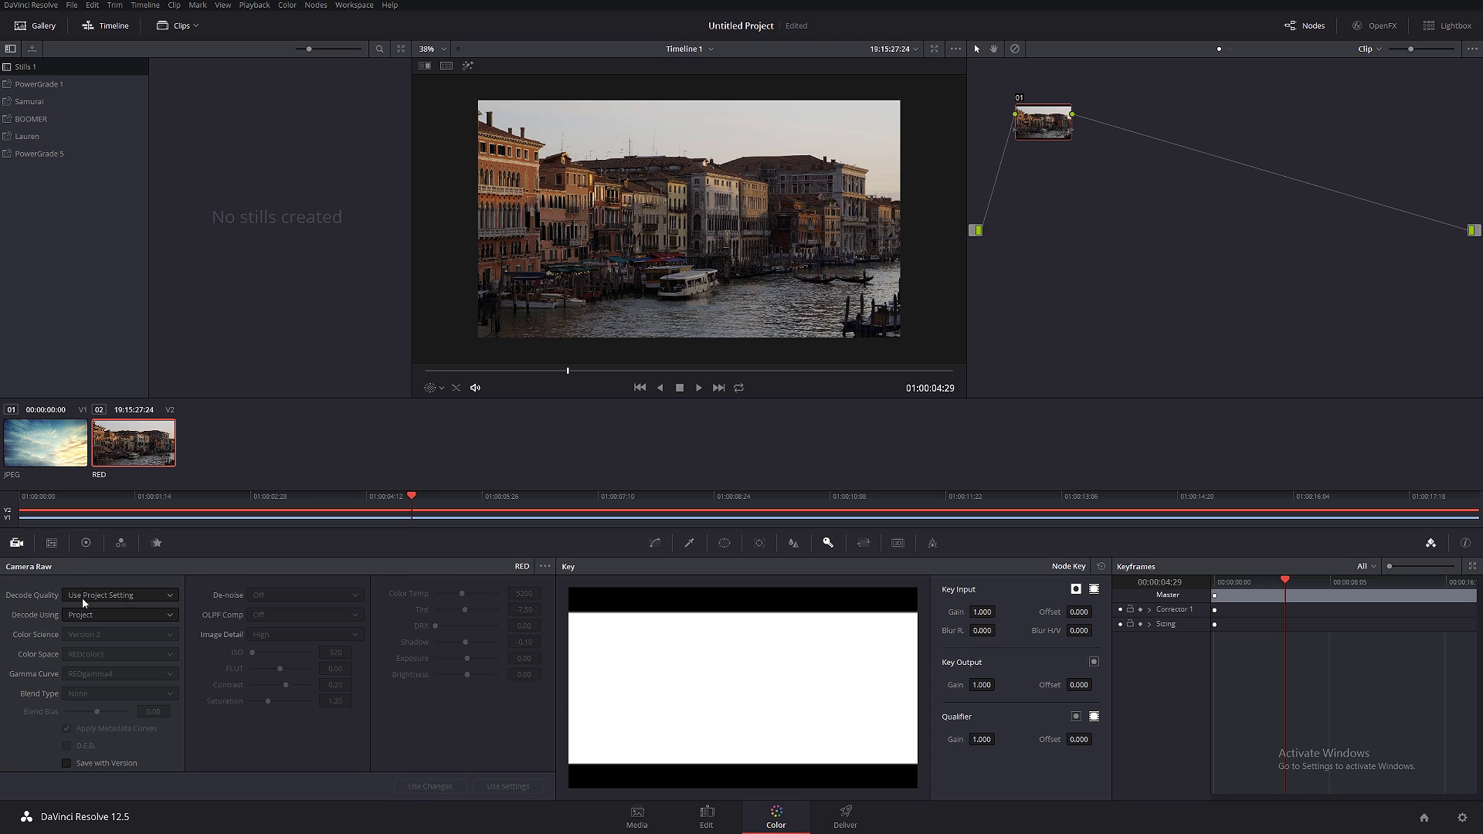
pyautogui.click(90, 616)
pyautogui.click(94, 656)
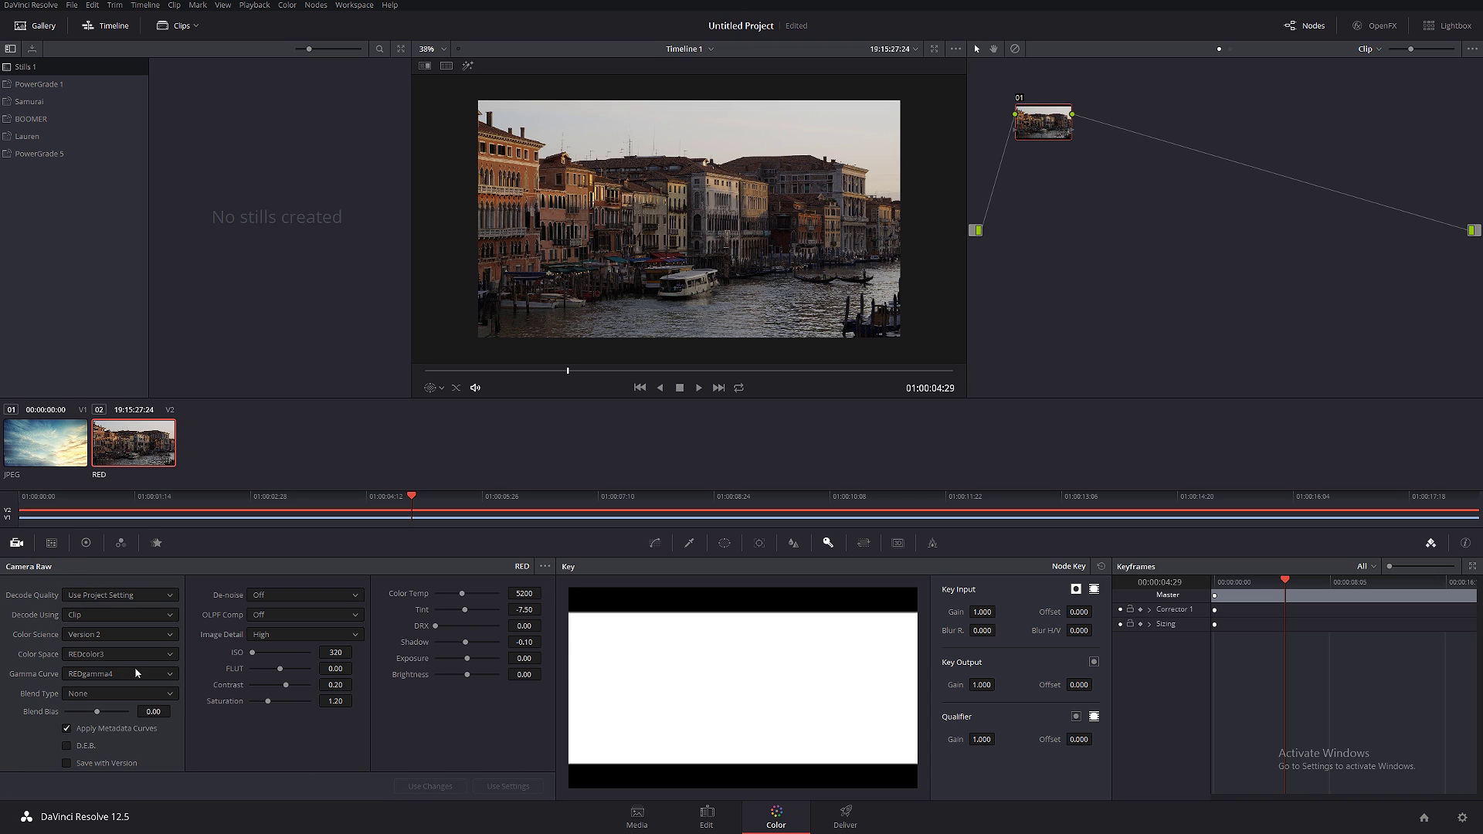
pyautogui.click(129, 675)
pyautogui.click(112, 704)
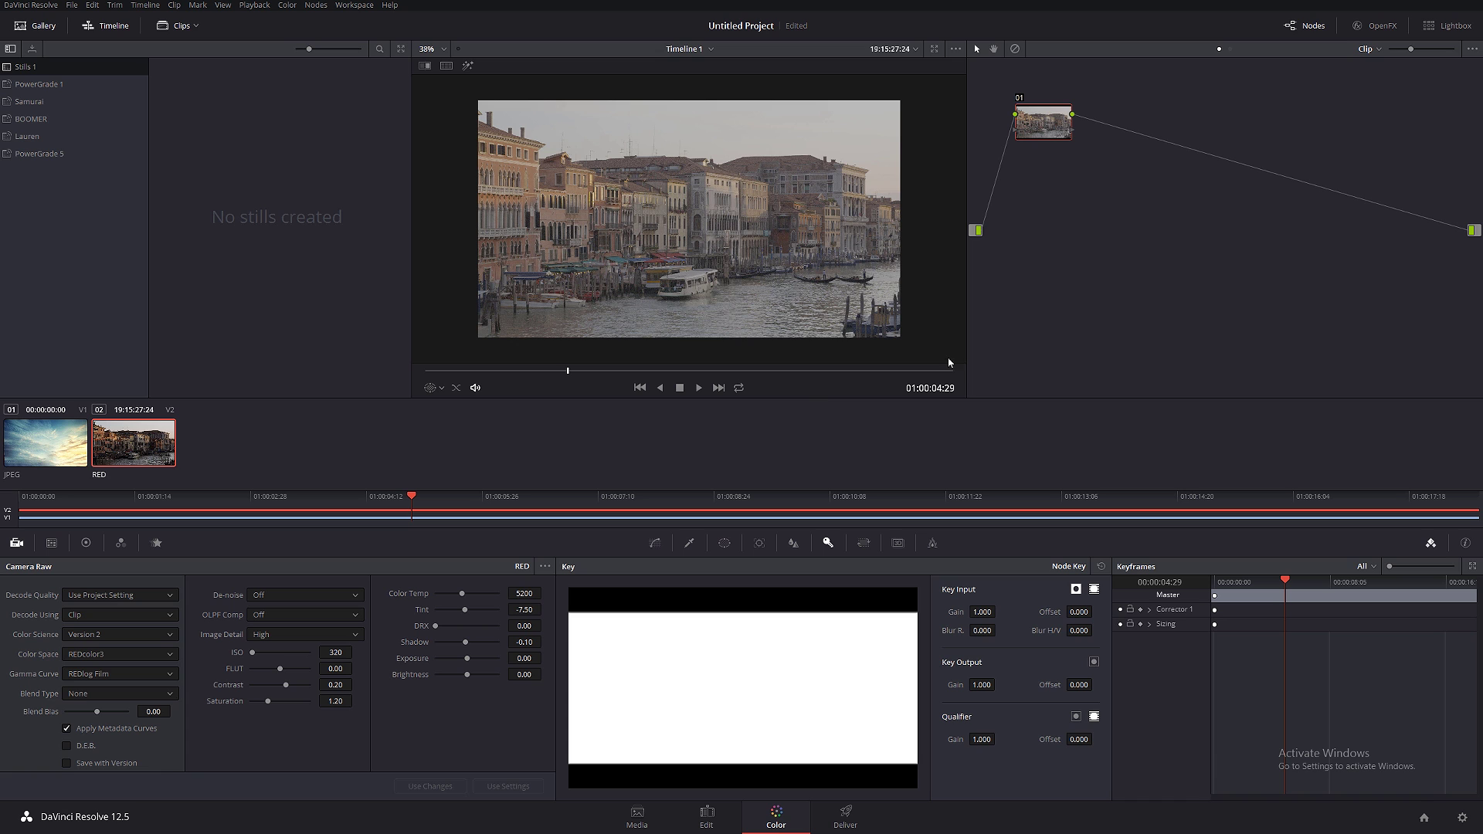
pyautogui.hotkey('alt', 's')
pyautogui.rightClick(1118, 121)
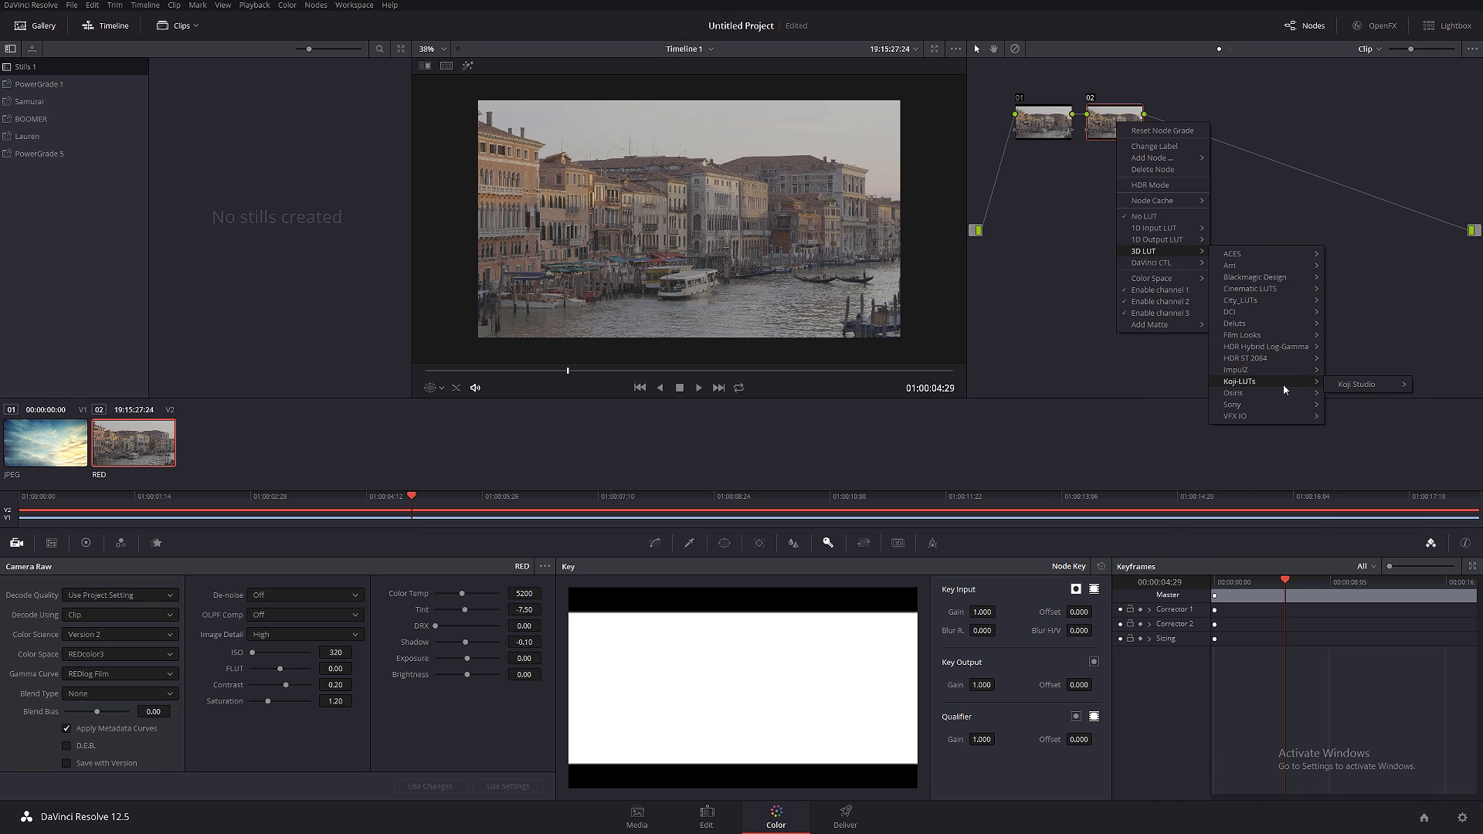
pyautogui.moveTo(1367, 384)
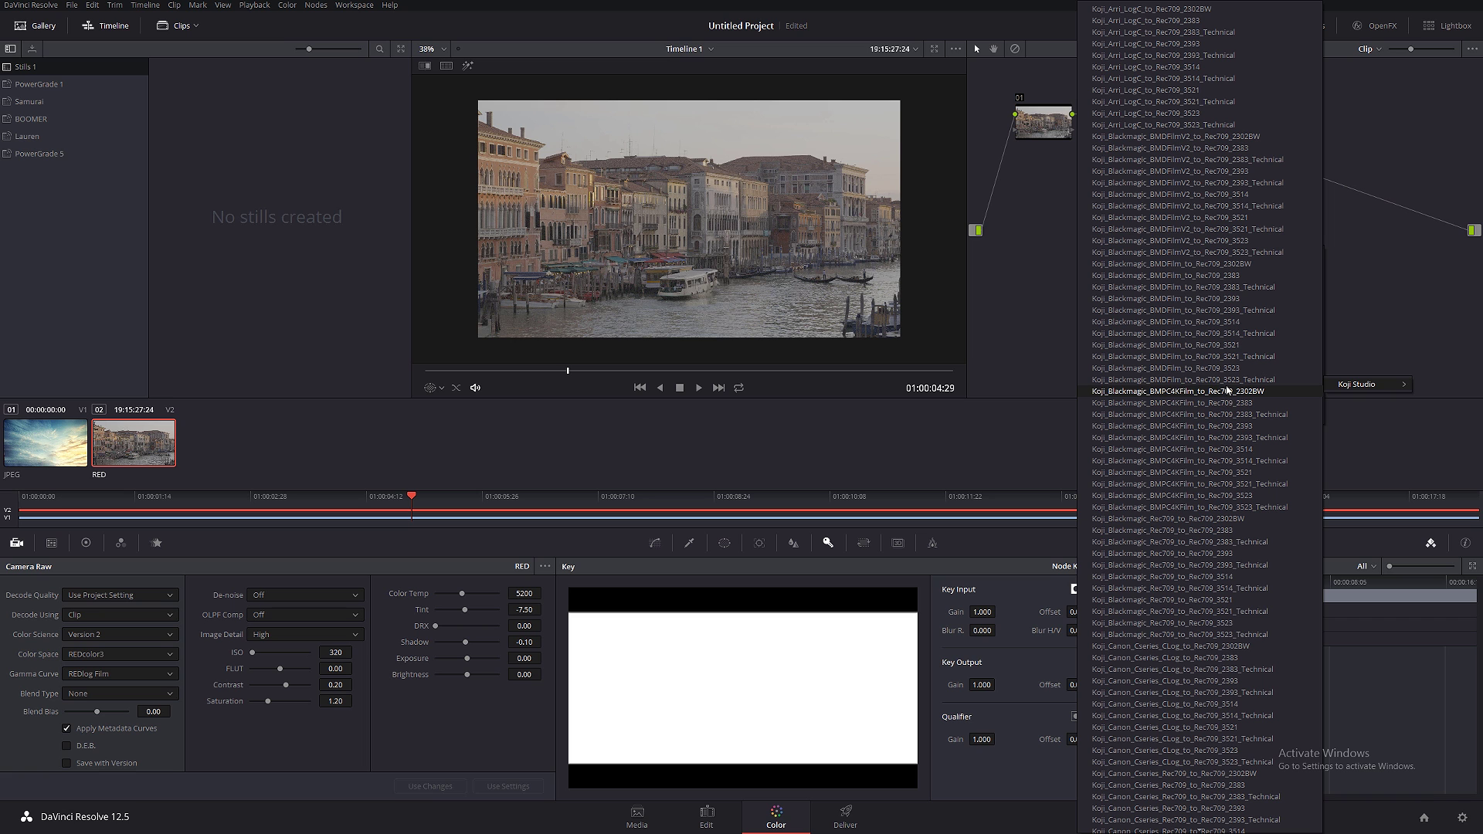
pyautogui.scroll(-5, 1193, 510)
pyautogui.scroll(-2, 1193, 510)
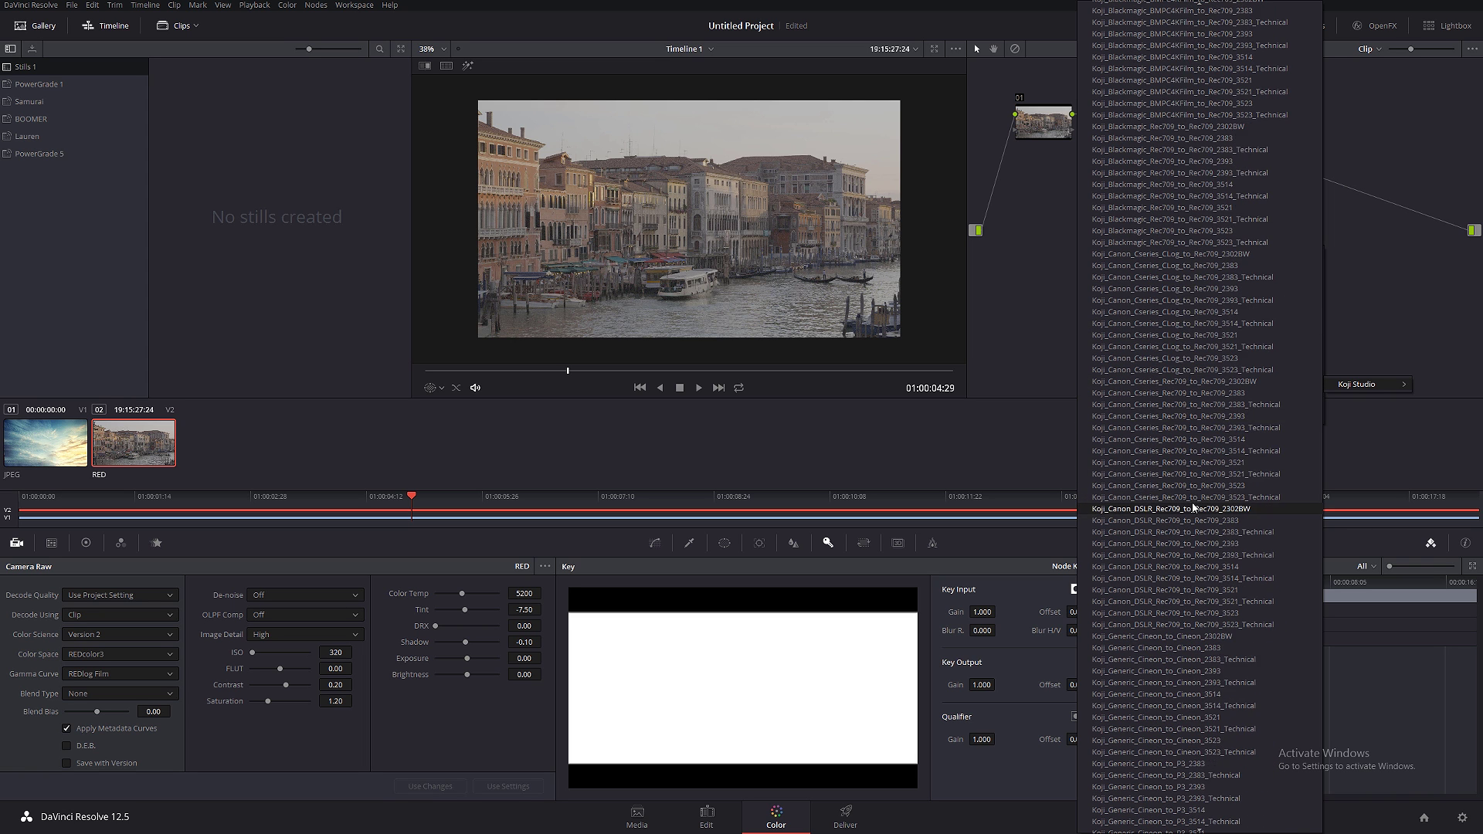
pyautogui.scroll(-3, 1193, 510)
pyautogui.scroll(-3, 1193, 509)
pyautogui.scroll(-3, 1196, 505)
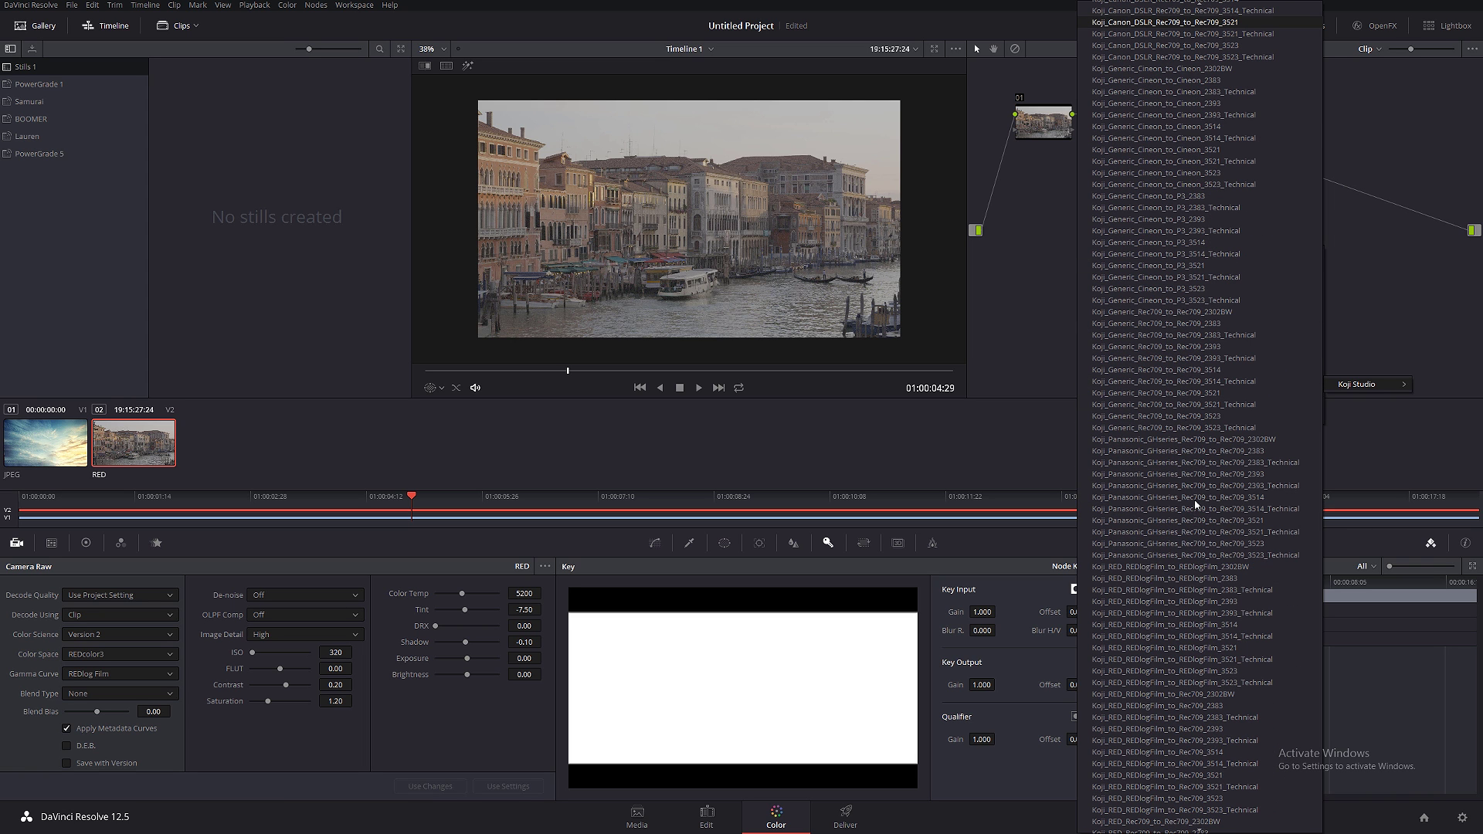
# - Apply the Koji LUT to node 02 and insert node 03 after node 01
pyautogui.click(1229, 589)
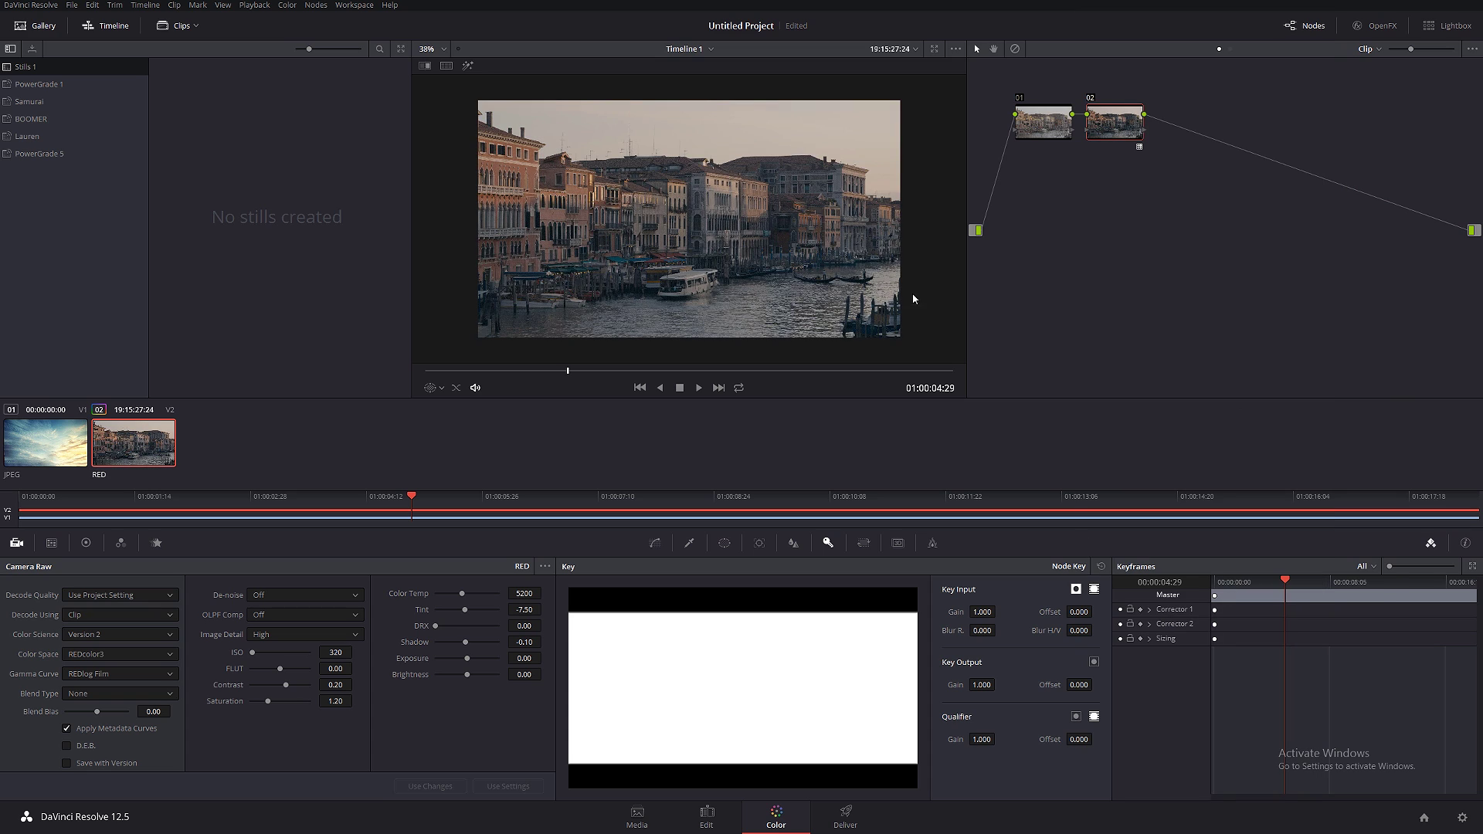
pyautogui.moveTo(1101, 128); pyautogui.dragTo(1321, 127)
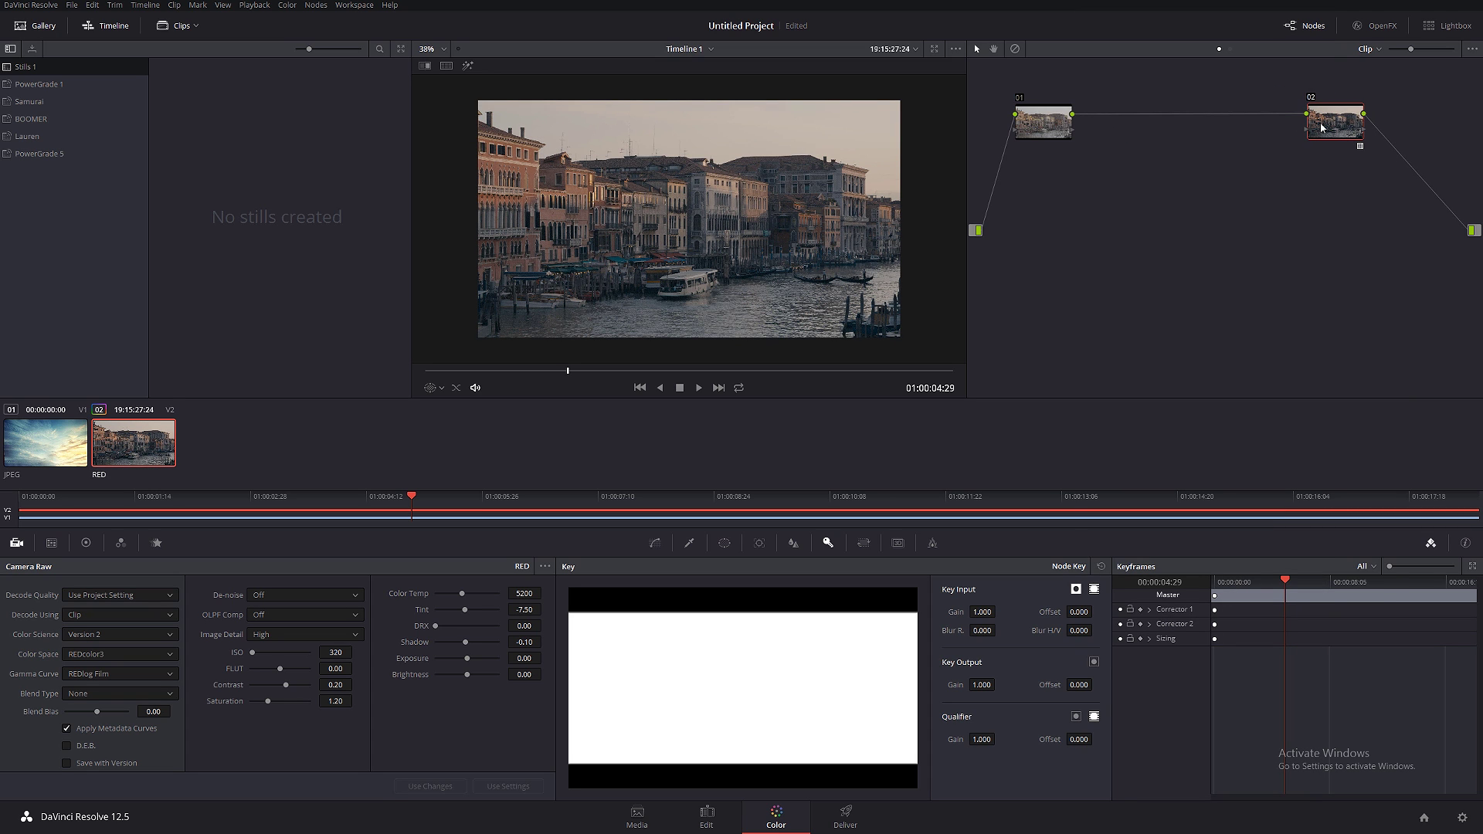
pyautogui.click(1043, 122)
pyautogui.hotkey('alt', 's')
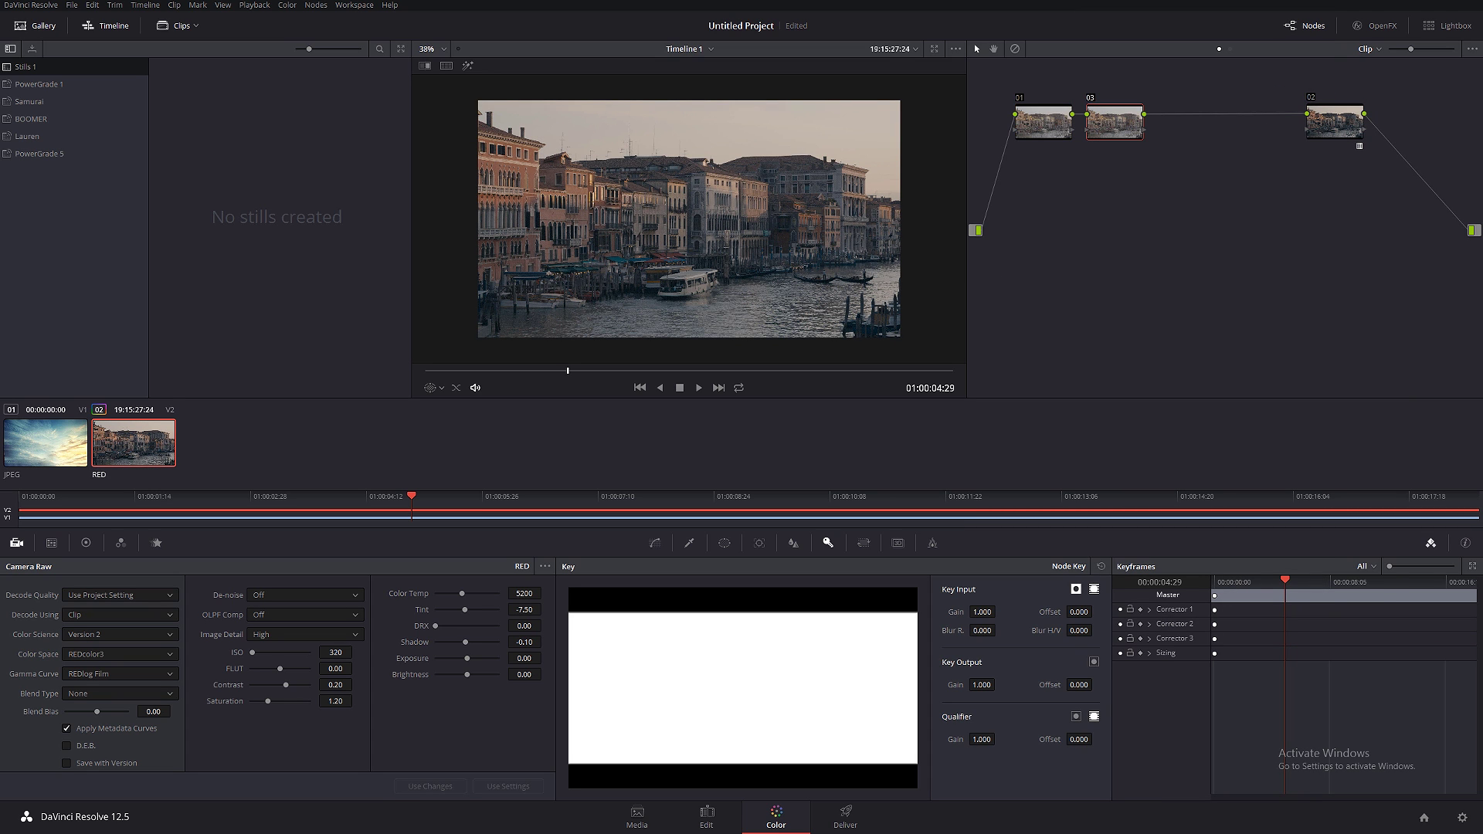
# - Give node 03 a gentle S-curve with slightly lower shadows and higher highlights
pyautogui.click(656, 542)
pyautogui.moveTo(643, 749); pyautogui.dragTo(650, 754)
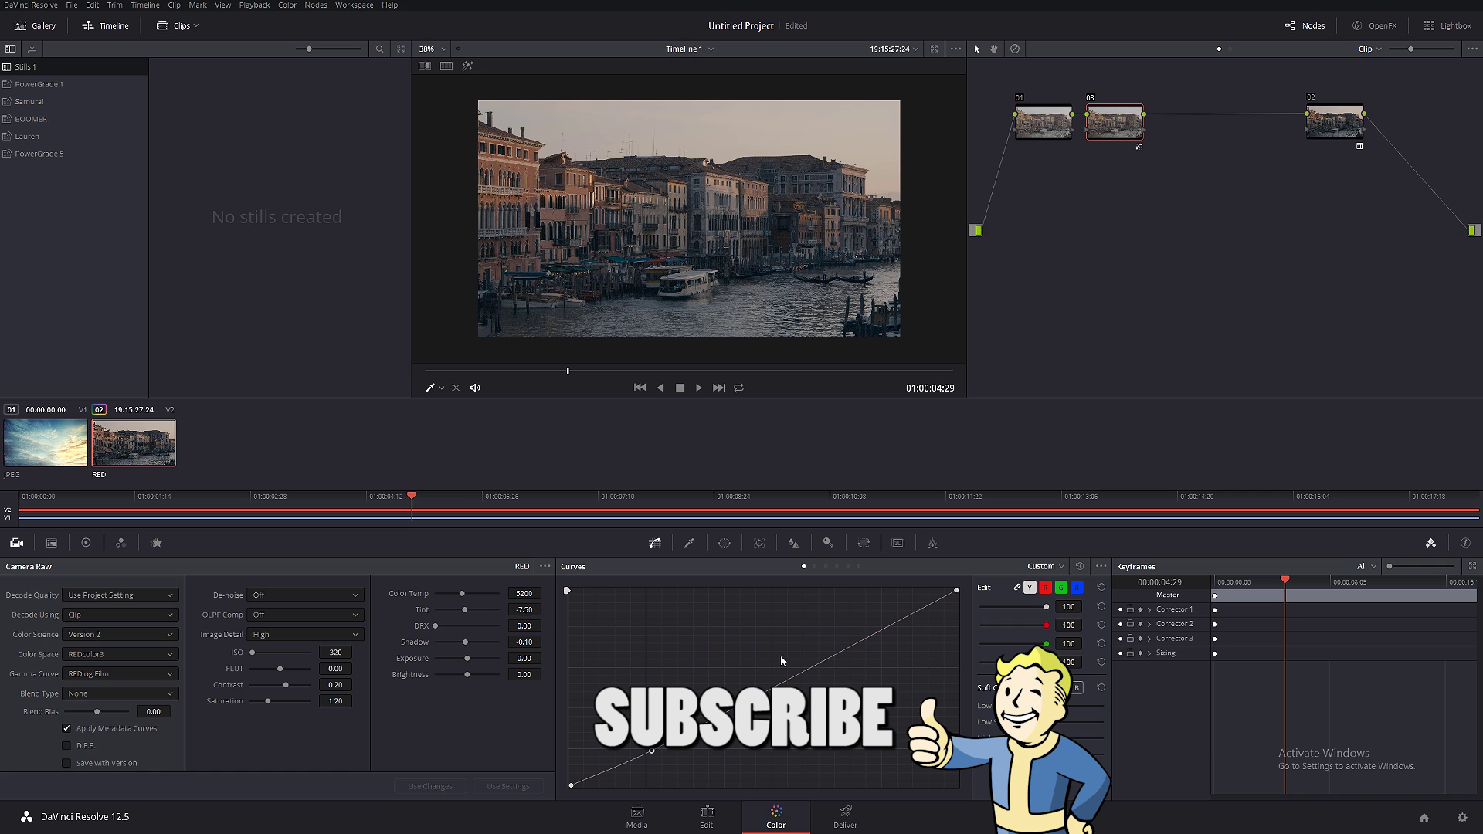
pyautogui.moveTo(872, 637); pyautogui.dragTo(874, 631)
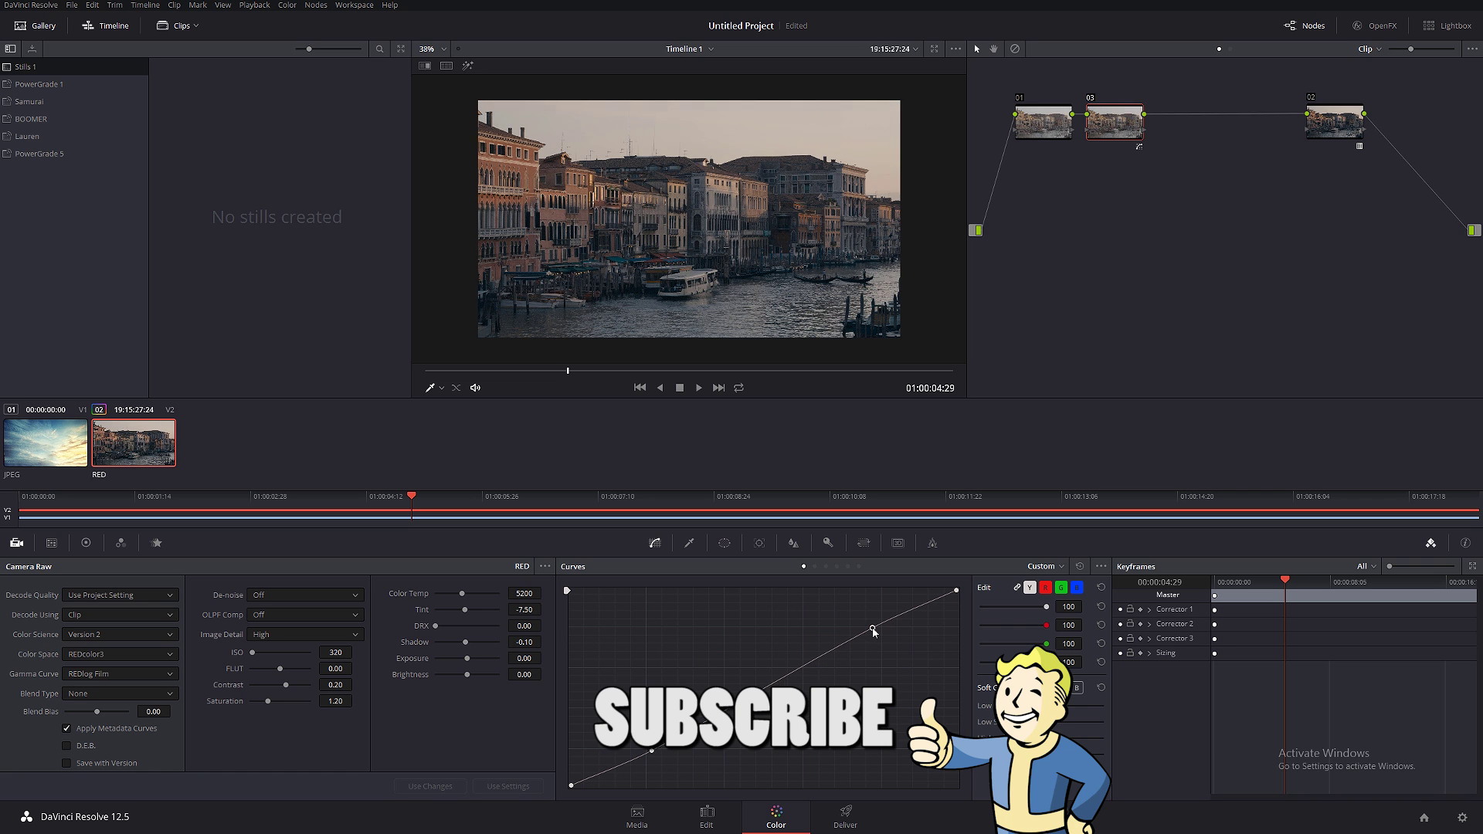
pyautogui.hotkey('shift', 'd')
pyautogui.hotkey('shift', 'd')
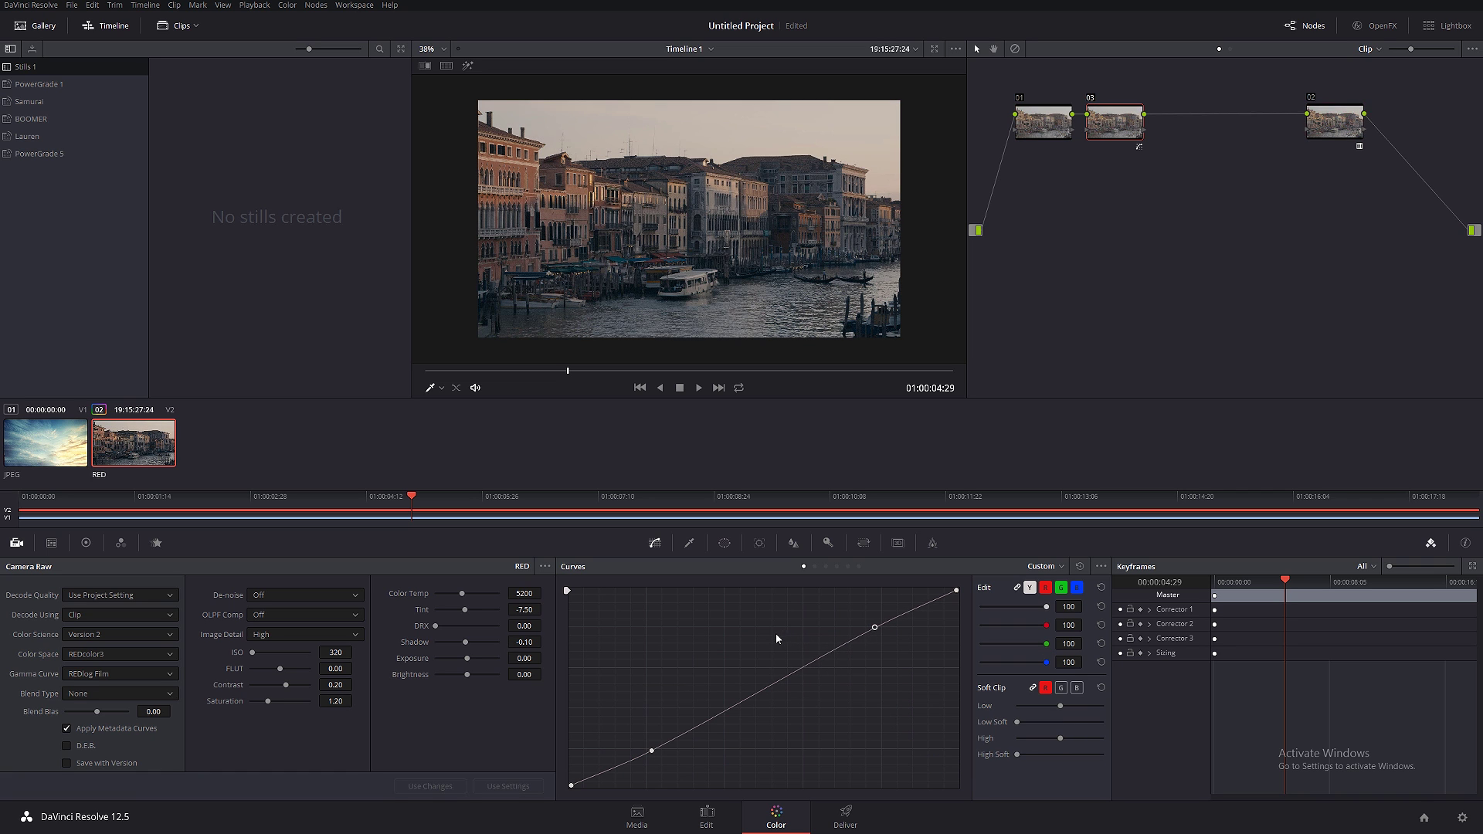
# - Add node 04 and shift its gamma colour balance very slightly
pyautogui.hotkey('alt', 's')
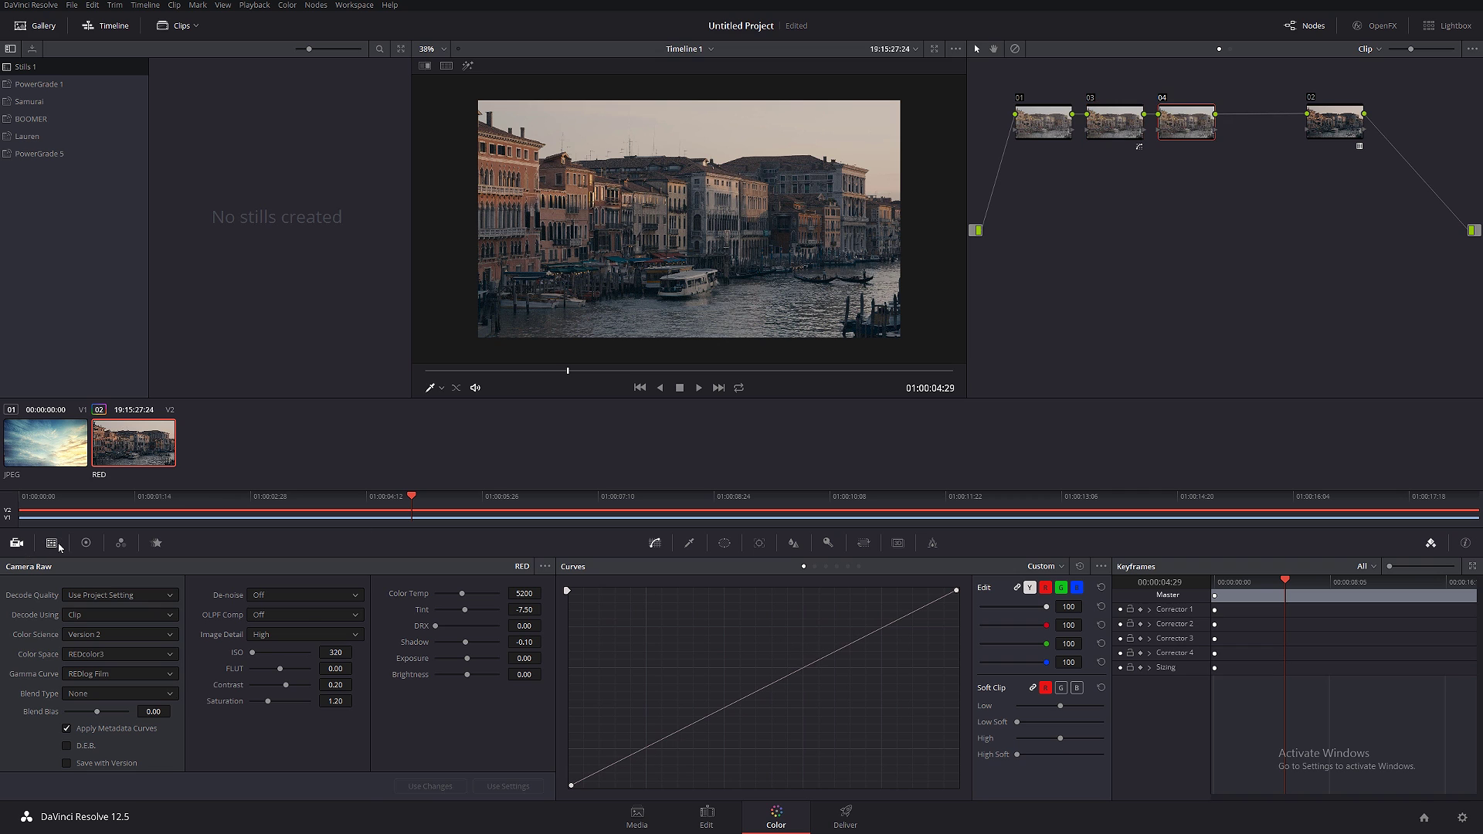
pyautogui.click(86, 542)
pyautogui.moveTo(209, 661); pyautogui.dragTo(204, 656)
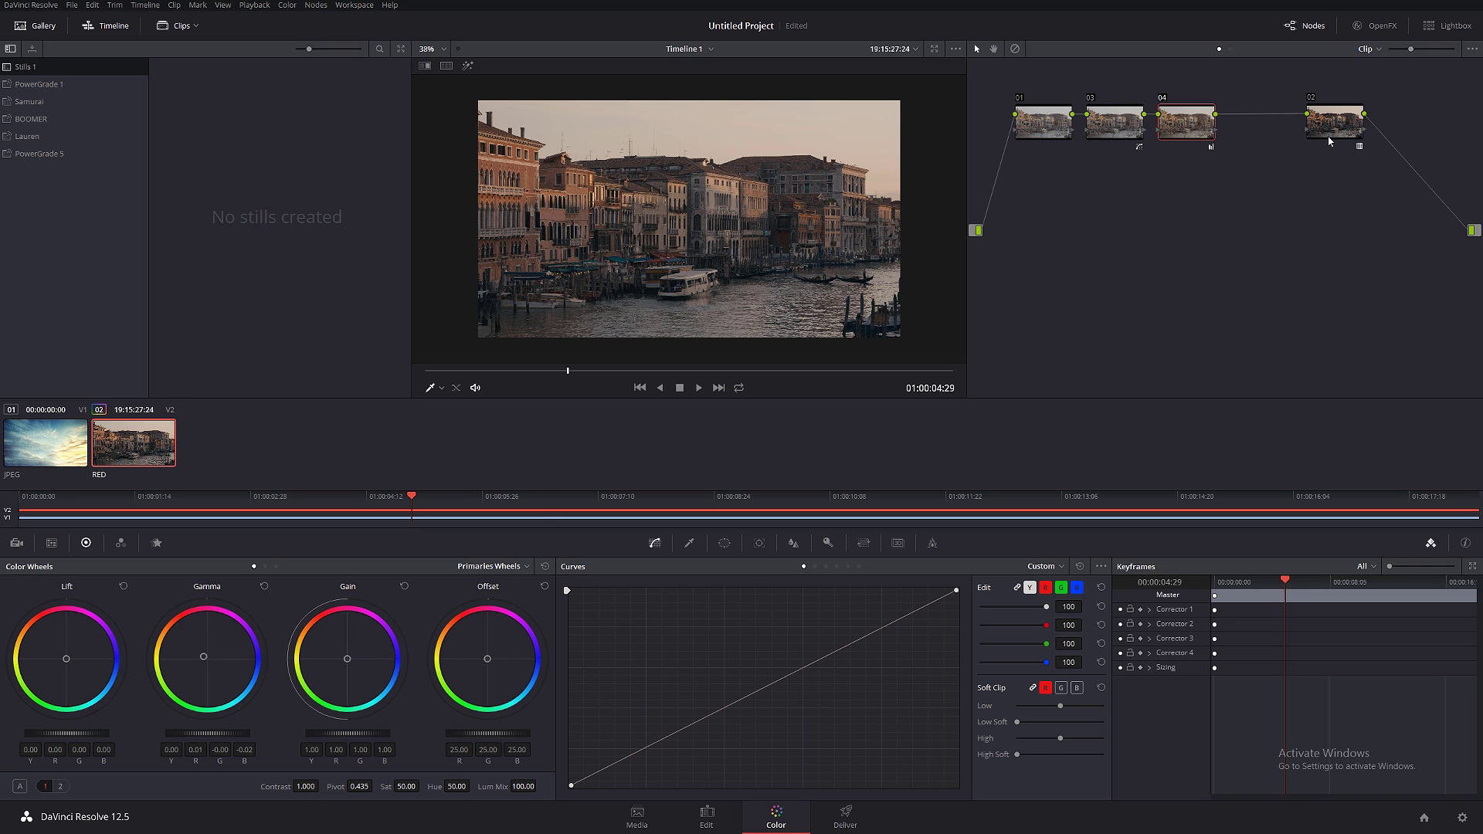
# - Add node 05 after node 04 and label it 'Sky Replacement'
pyautogui.moveTo(1332, 121); pyautogui.dragTo(1388, 121)
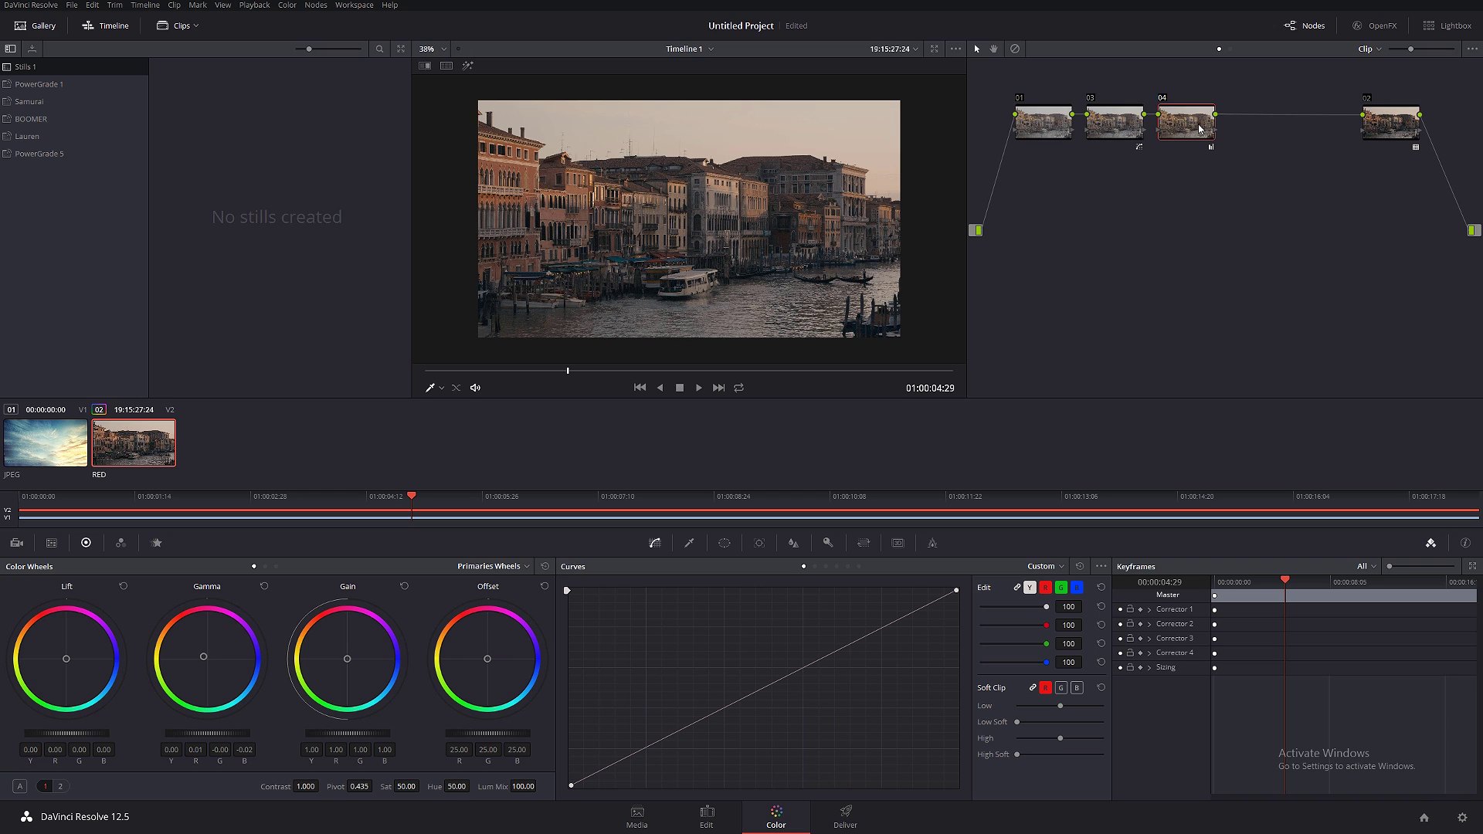
pyautogui.hotkey('alt', 's')
pyautogui.rightClick(1272, 117)
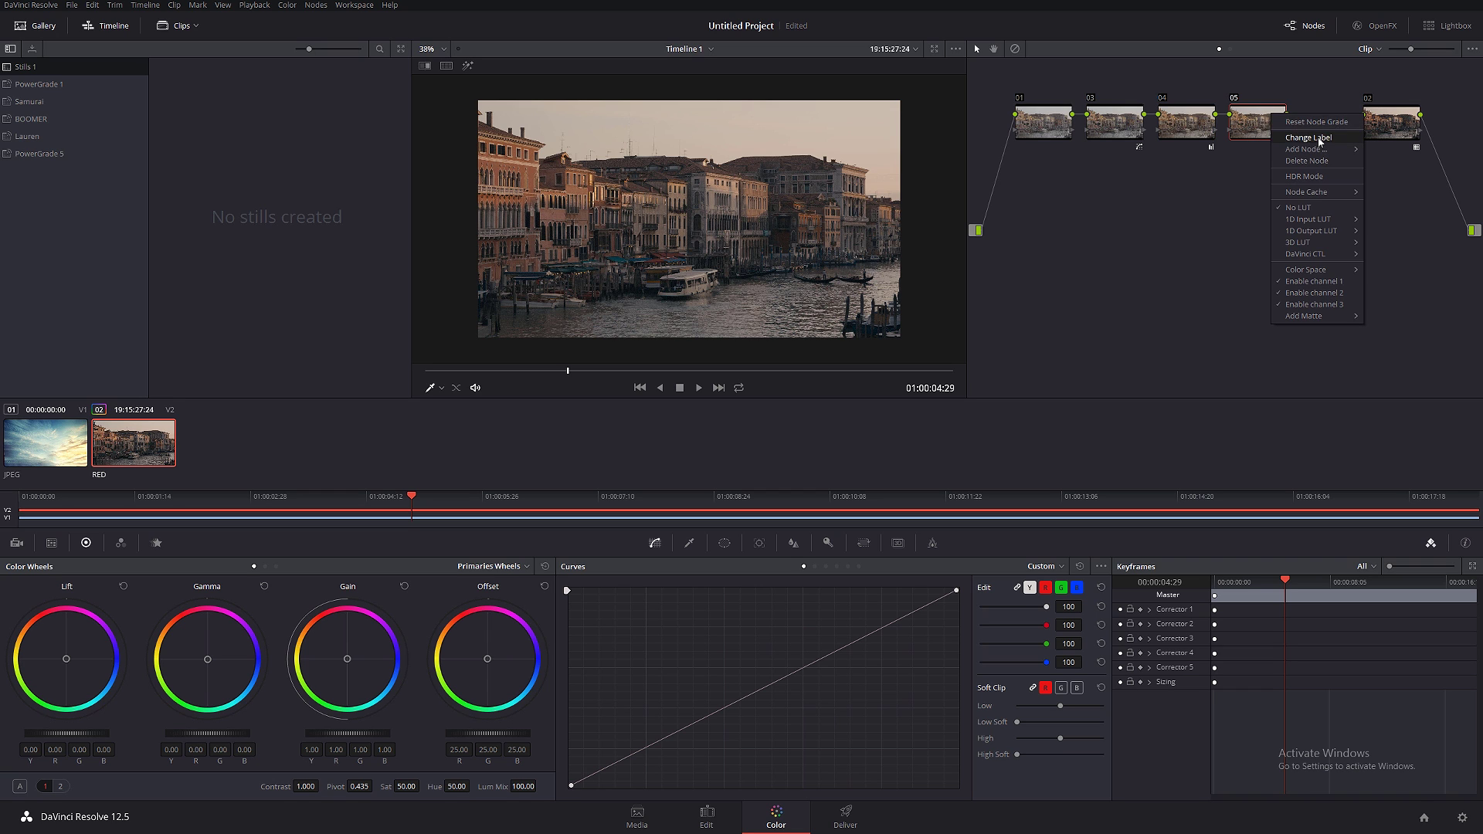
pyautogui.click(1308, 144)
pyautogui.write('y ')
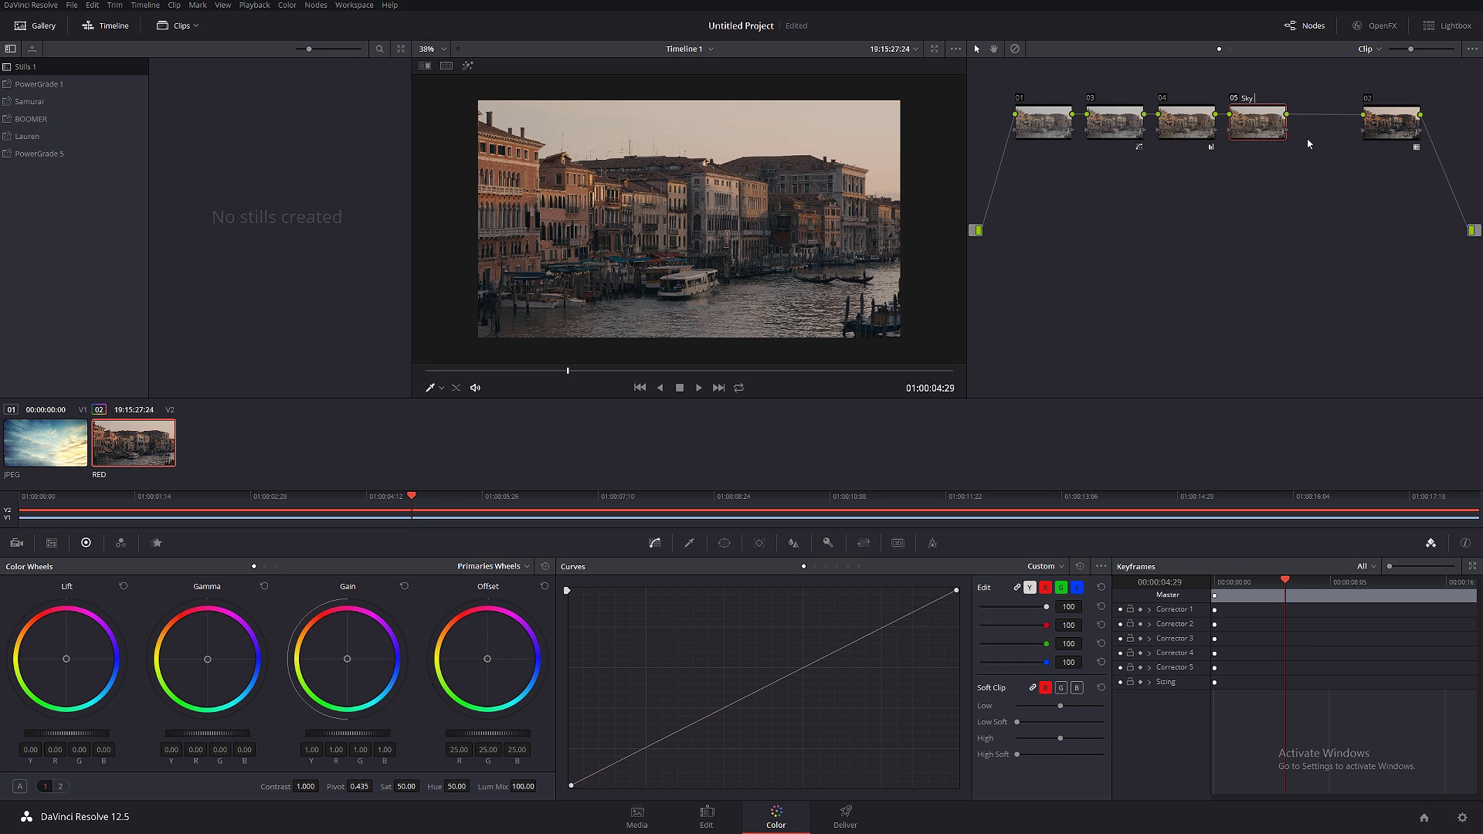
pyautogui.write('Replacement')
pyautogui.press('Return')
# - Key the bright sky with a luminance-only qualifier, raising Low and adjusting its softness
pyautogui.click(689, 543)
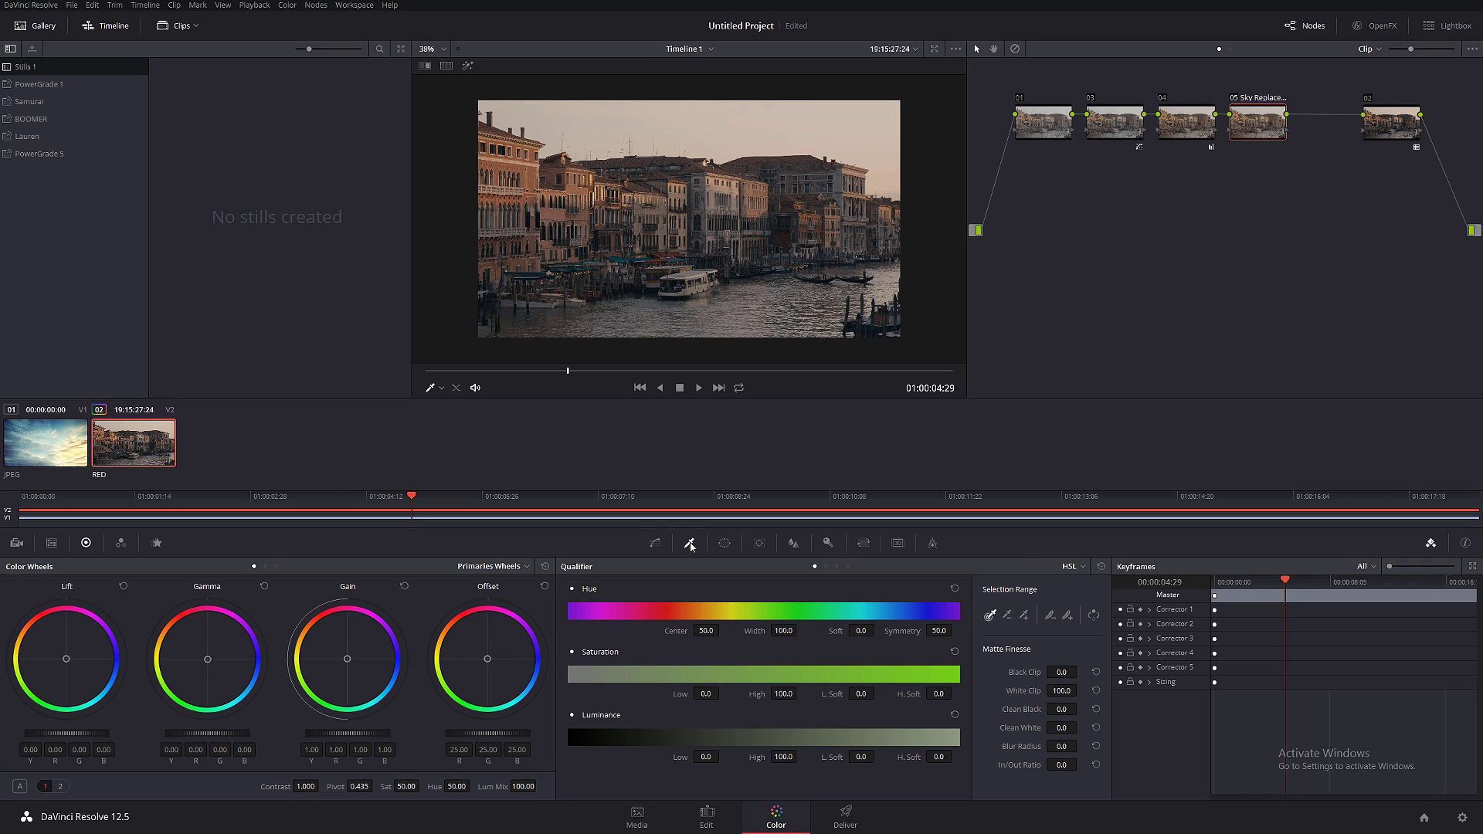
pyautogui.click(836, 566)
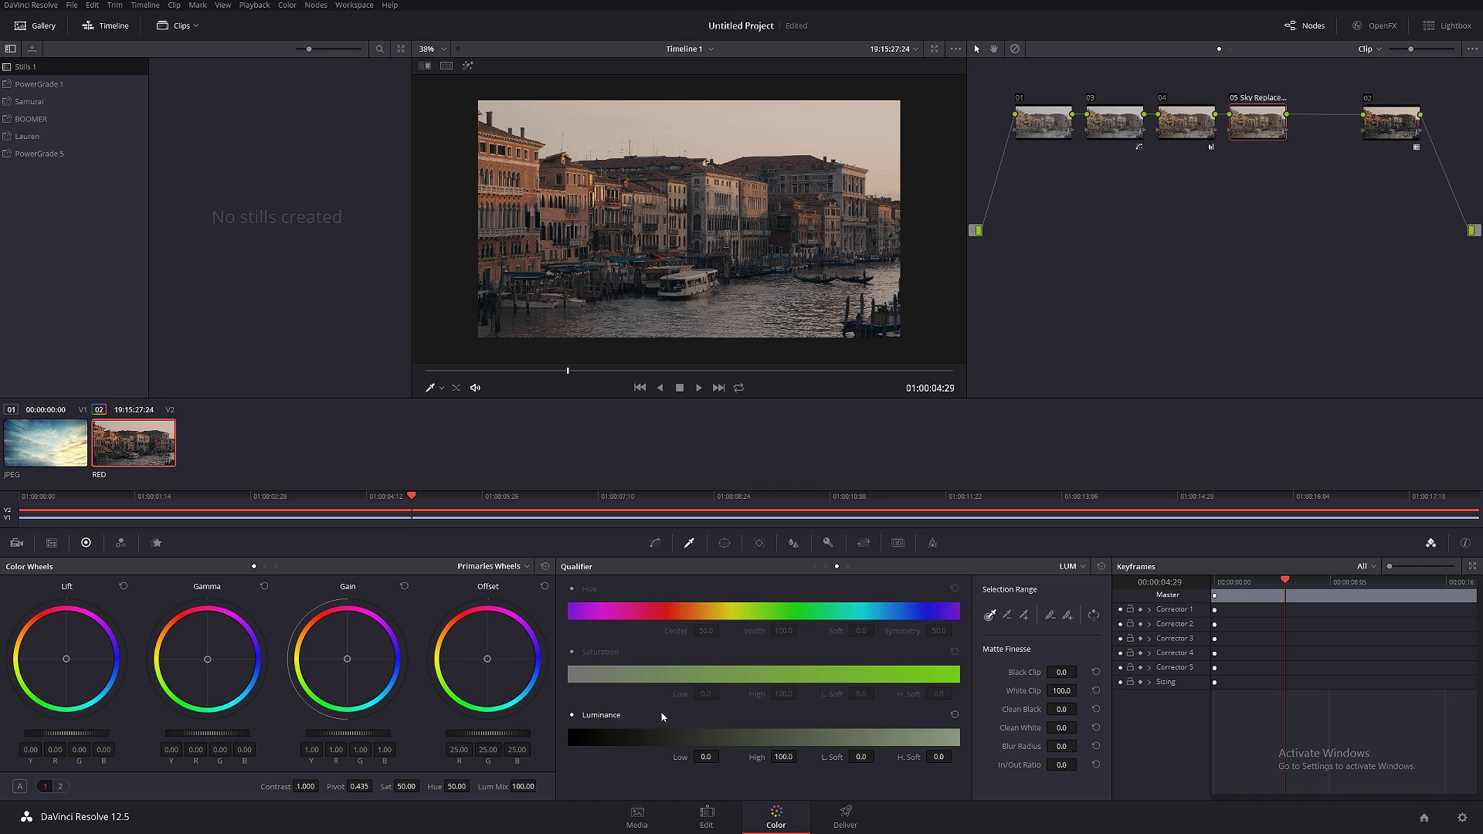
pyautogui.click(468, 67)
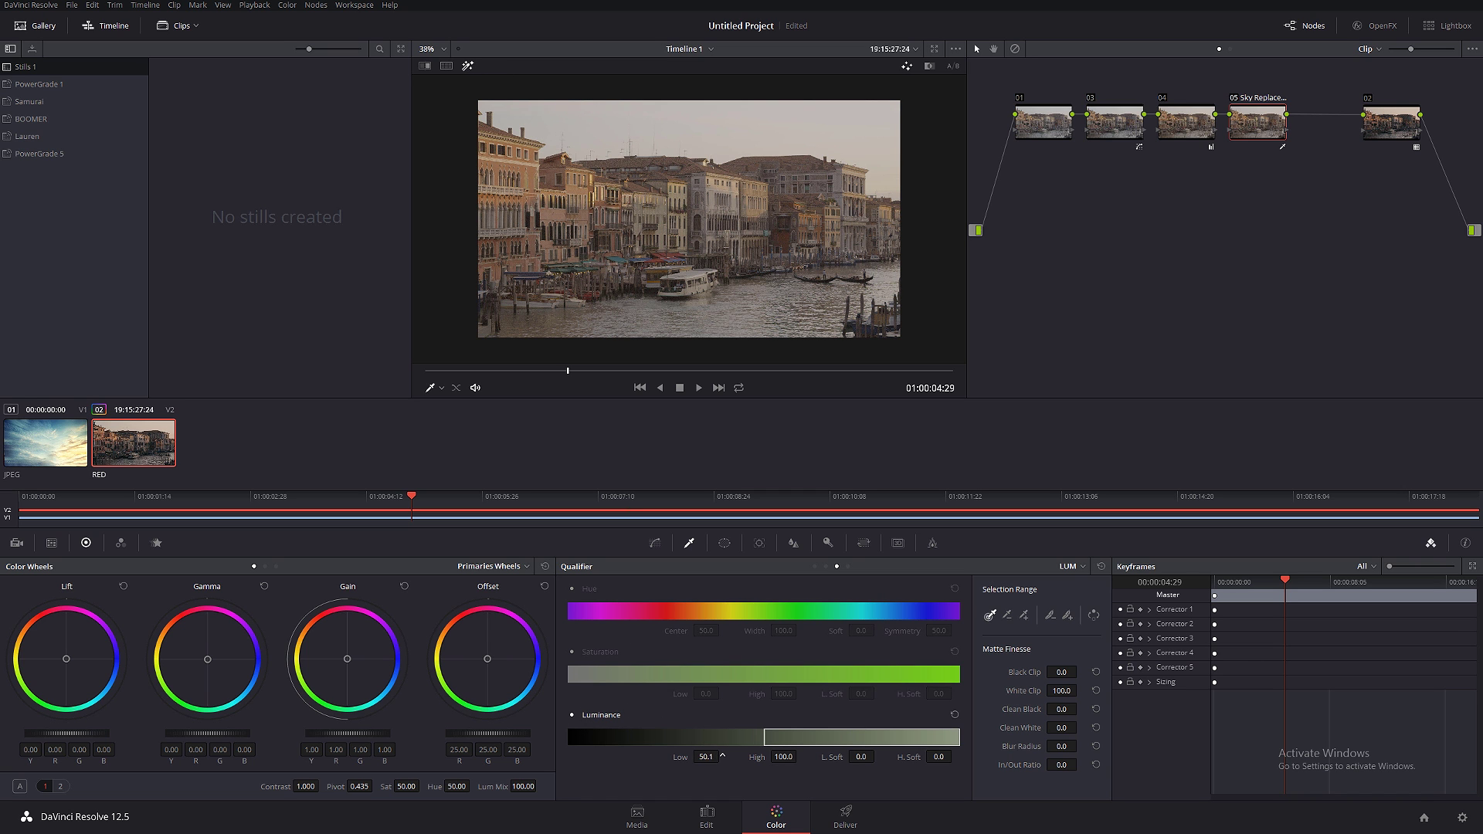
pyautogui.moveTo(706, 757)
pyautogui.mouseDown()
pyautogui.moveTo(721, 756)
pyautogui.moveTo(704, 756)
pyautogui.mouseUp()
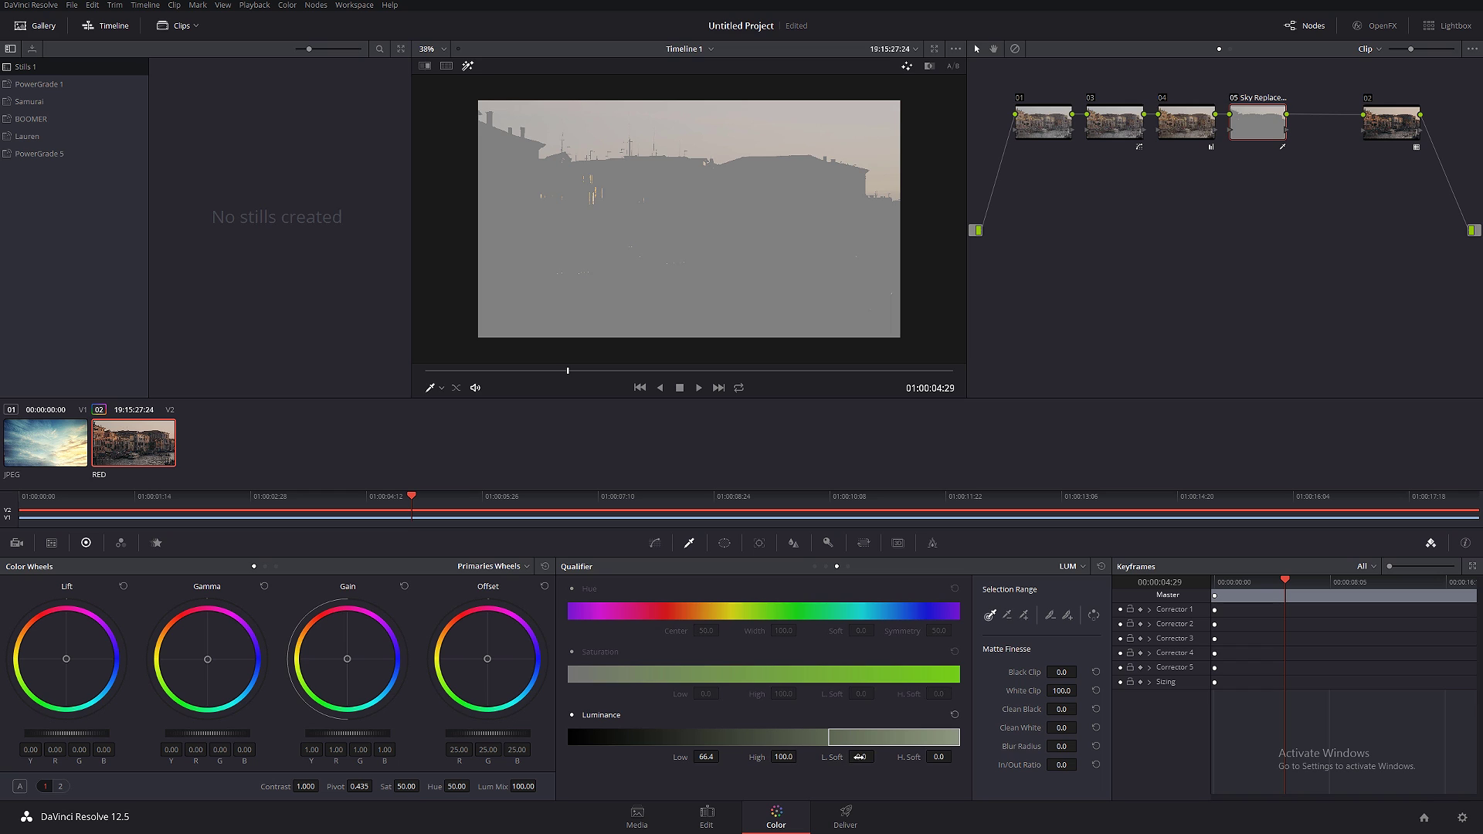
pyautogui.moveTo(877, 756); pyautogui.dragTo(878, 756)
pyautogui.moveTo(878, 756); pyautogui.dragTo(837, 772)
# - Add a rectangle window over the sky, widen it across the frame, and feather its bottom edge
pyautogui.click(724, 542)
pyautogui.click(582, 620)
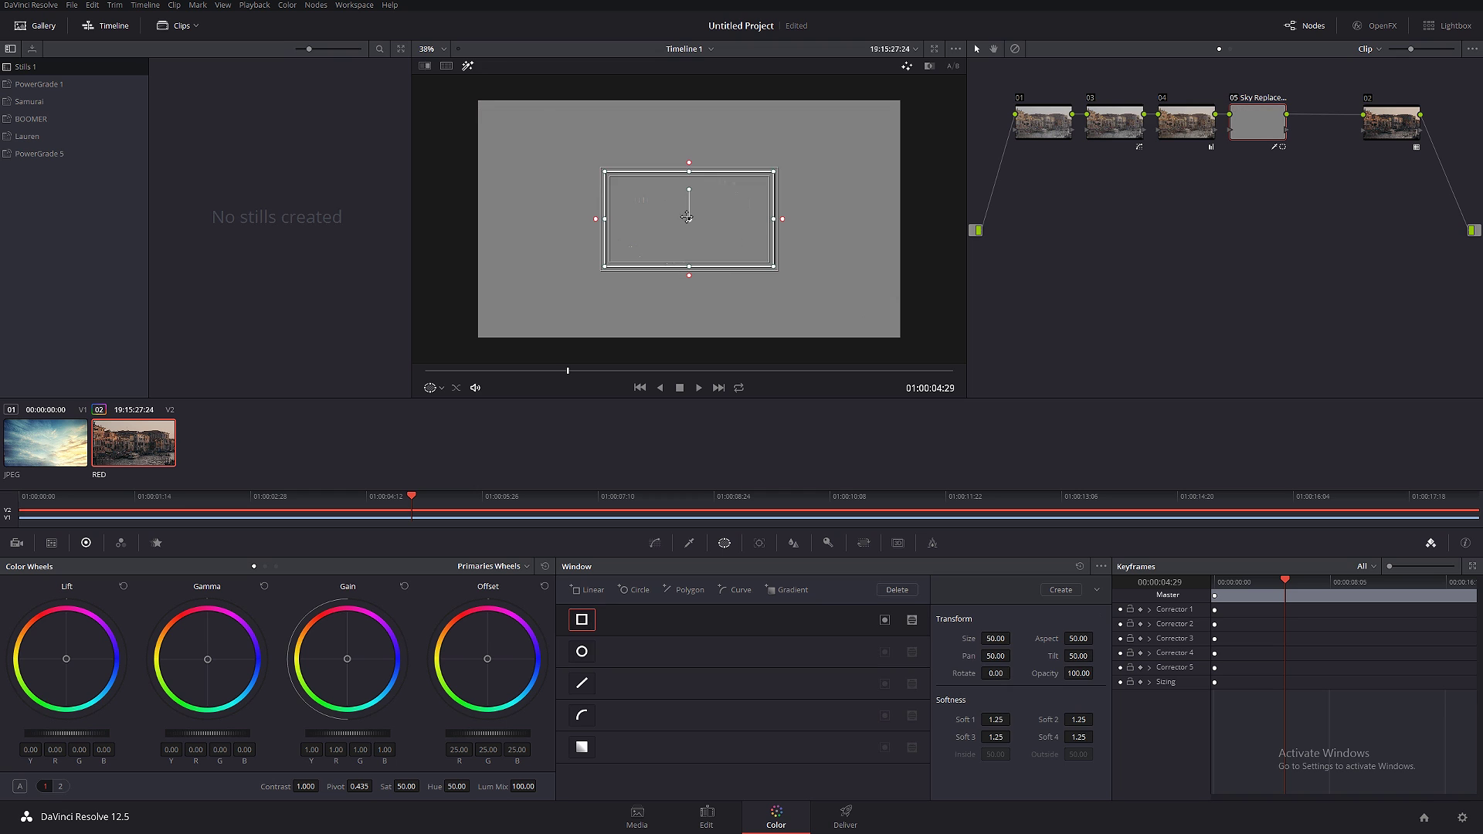
pyautogui.moveTo(687, 215)
pyautogui.mouseDown()
pyautogui.moveTo(696, 120)
pyautogui.moveTo(456, 133)
pyautogui.mouseUp()
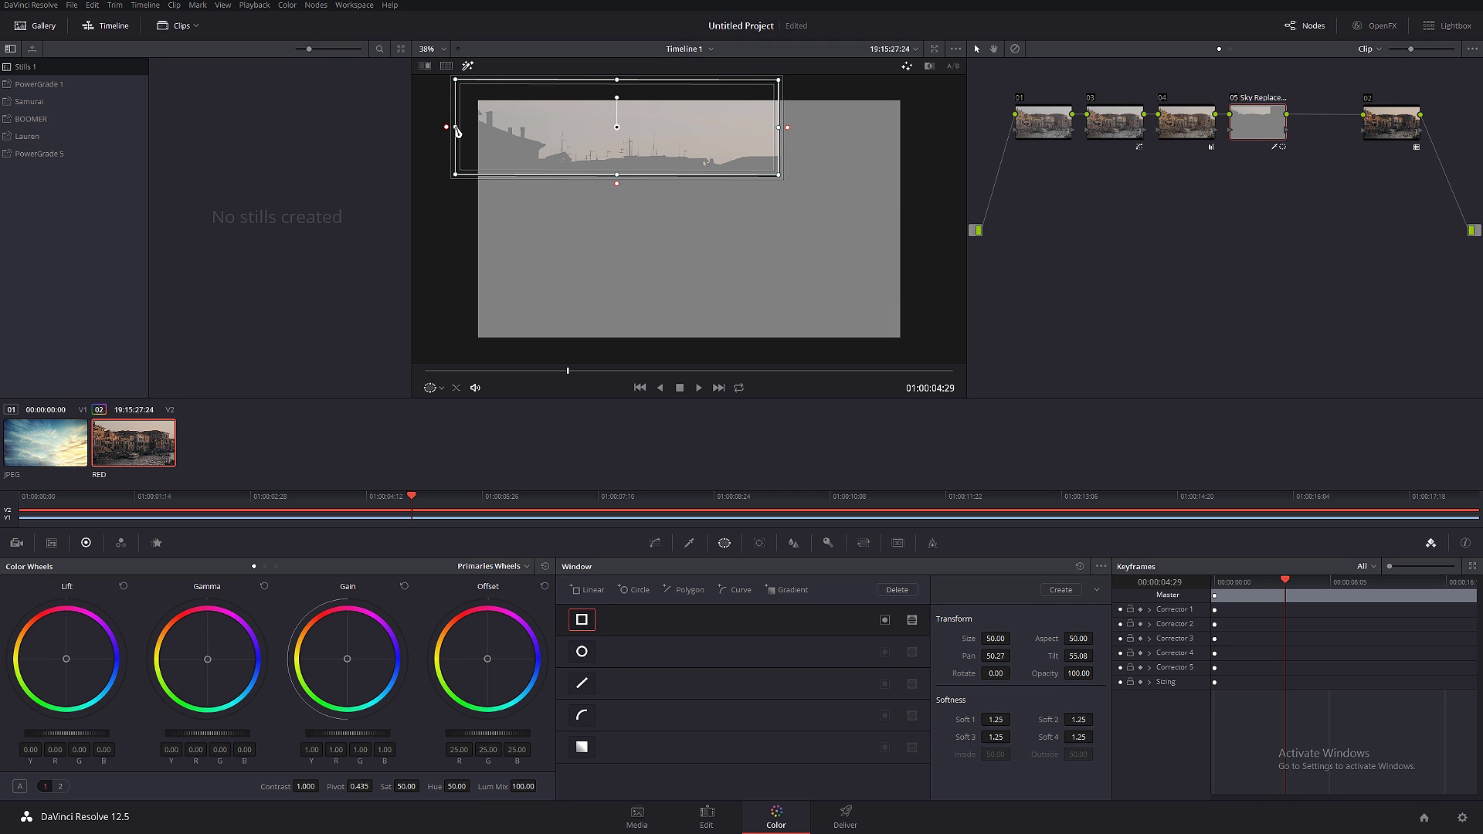
pyautogui.moveTo(785, 136); pyautogui.dragTo(931, 131)
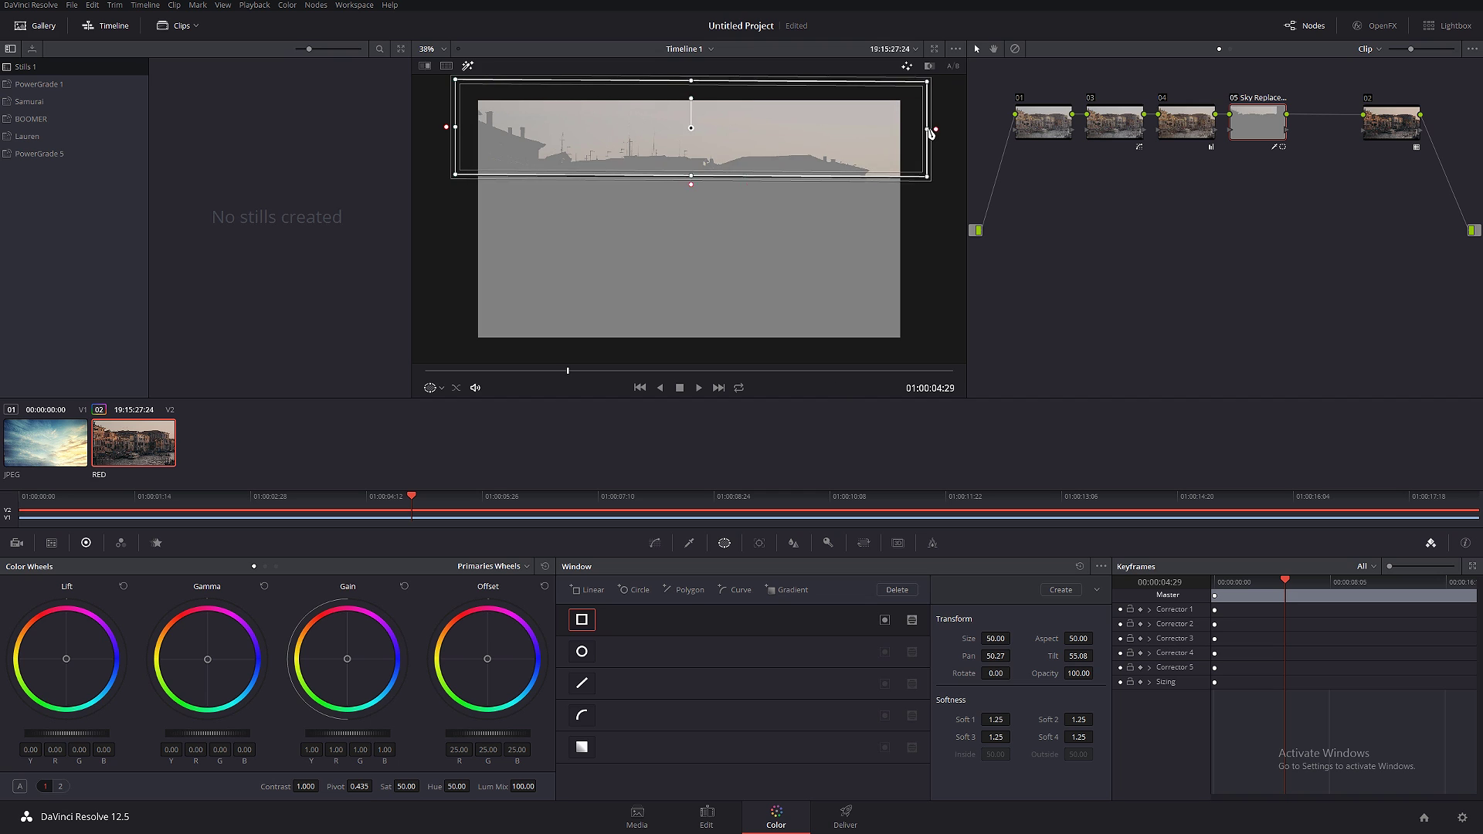
pyautogui.moveTo(701, 188); pyautogui.dragTo(687, 203)
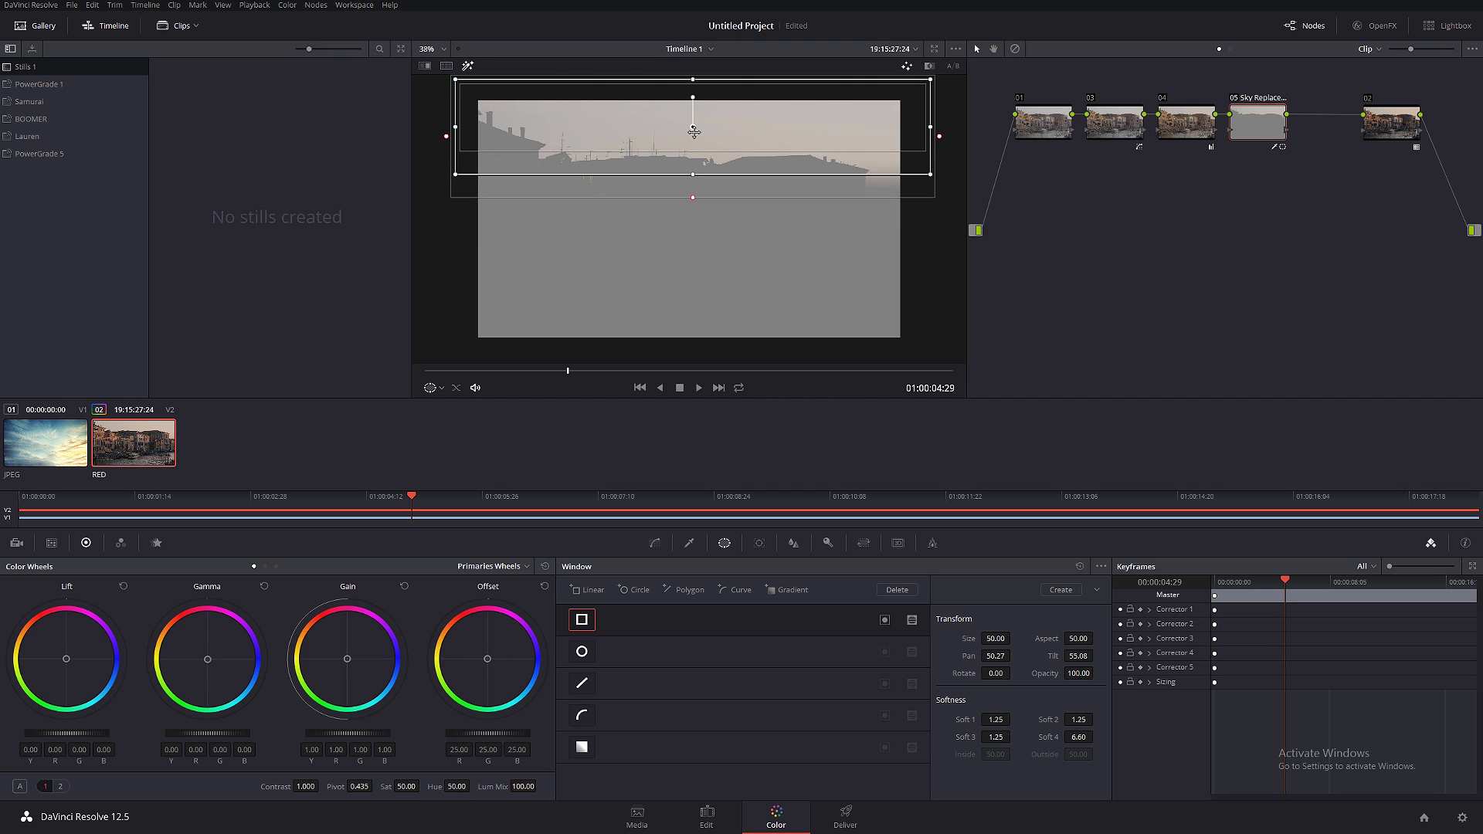
pyautogui.moveTo(693, 127); pyautogui.dragTo(696, 129)
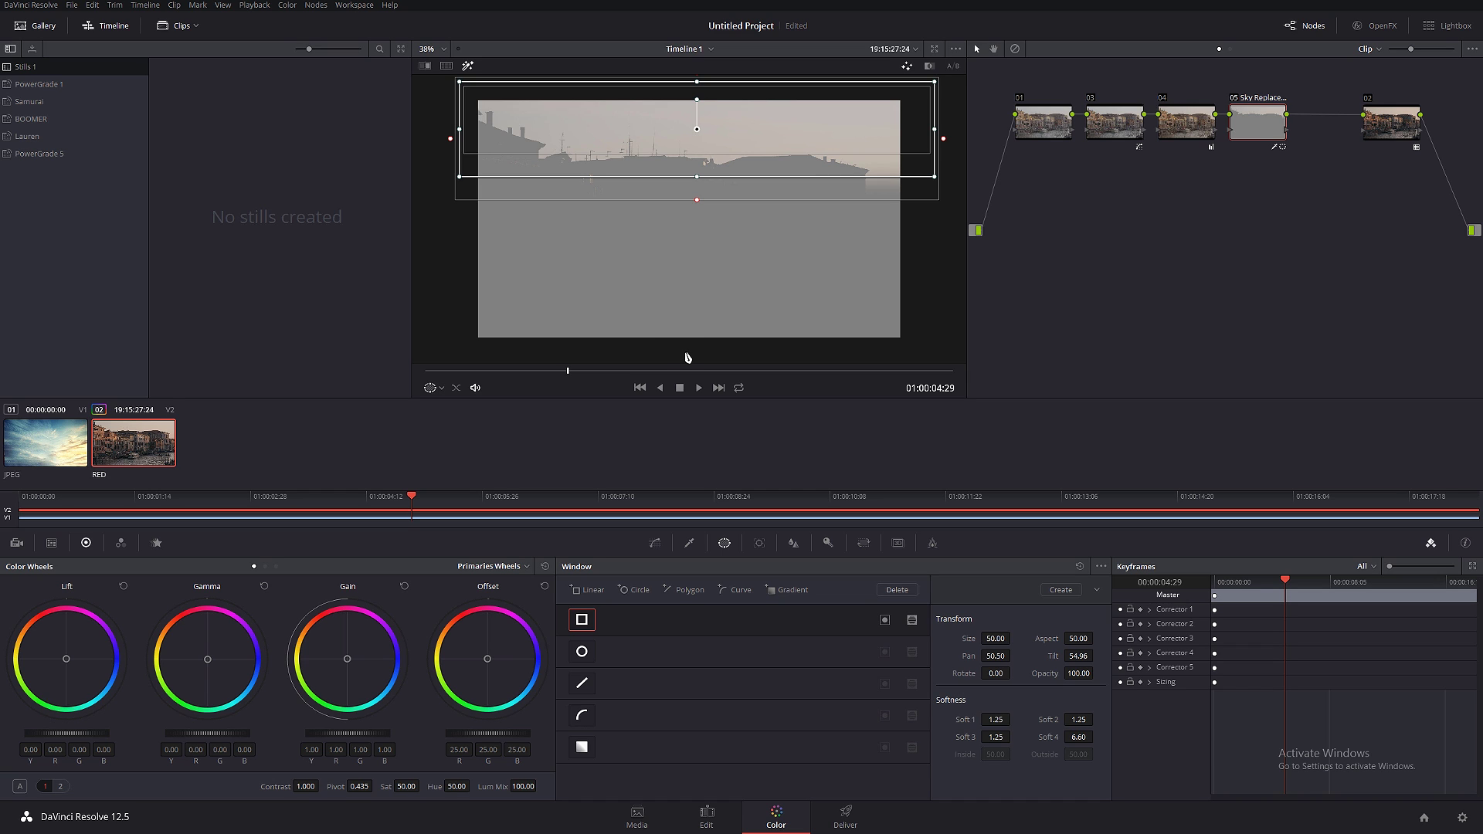
# - Add an Alpha Output to the node graph and turn off the viewer highlight
pyautogui.rightClick(1367, 241)
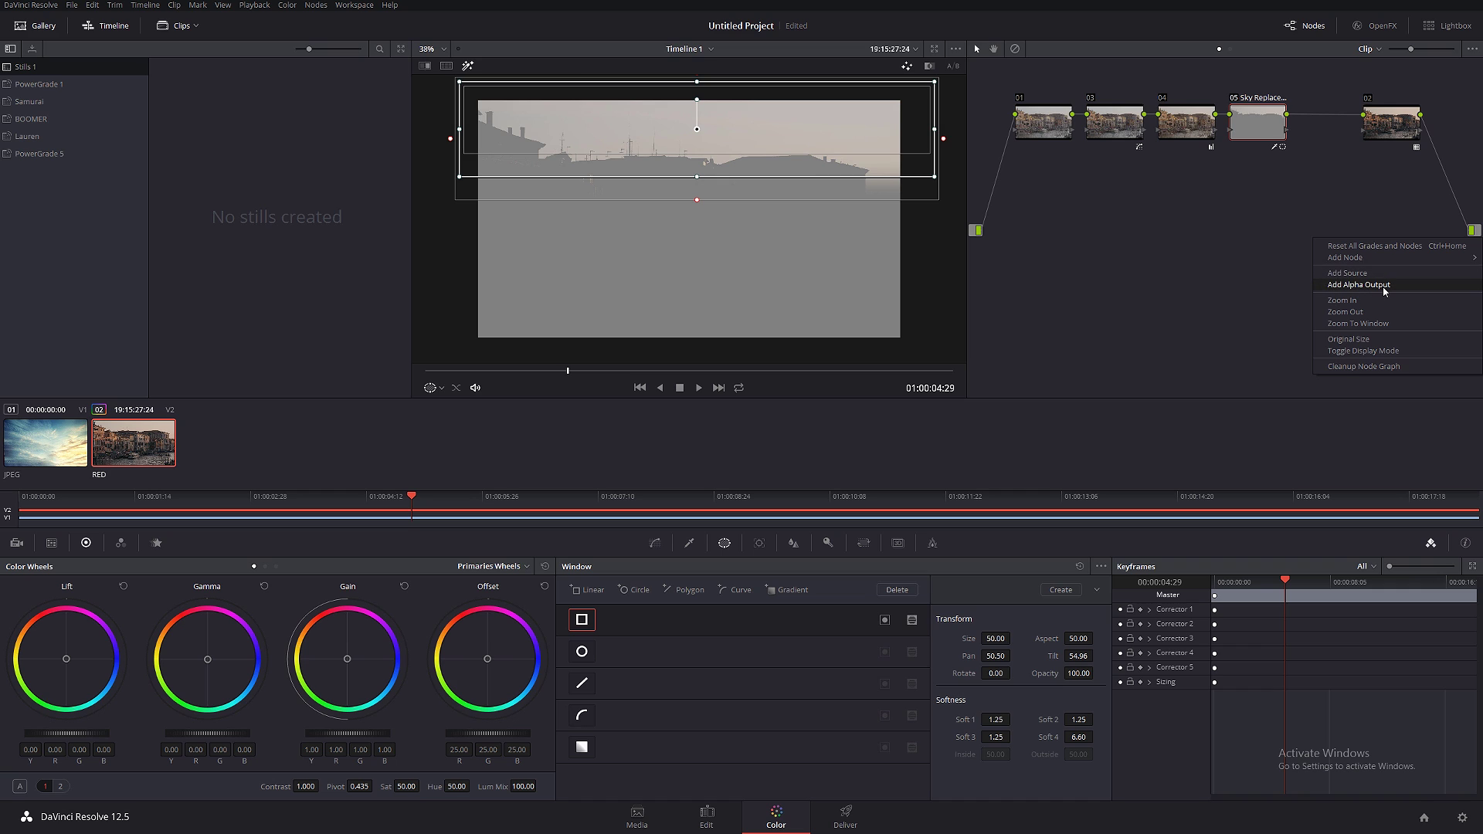
pyautogui.click(1373, 287)
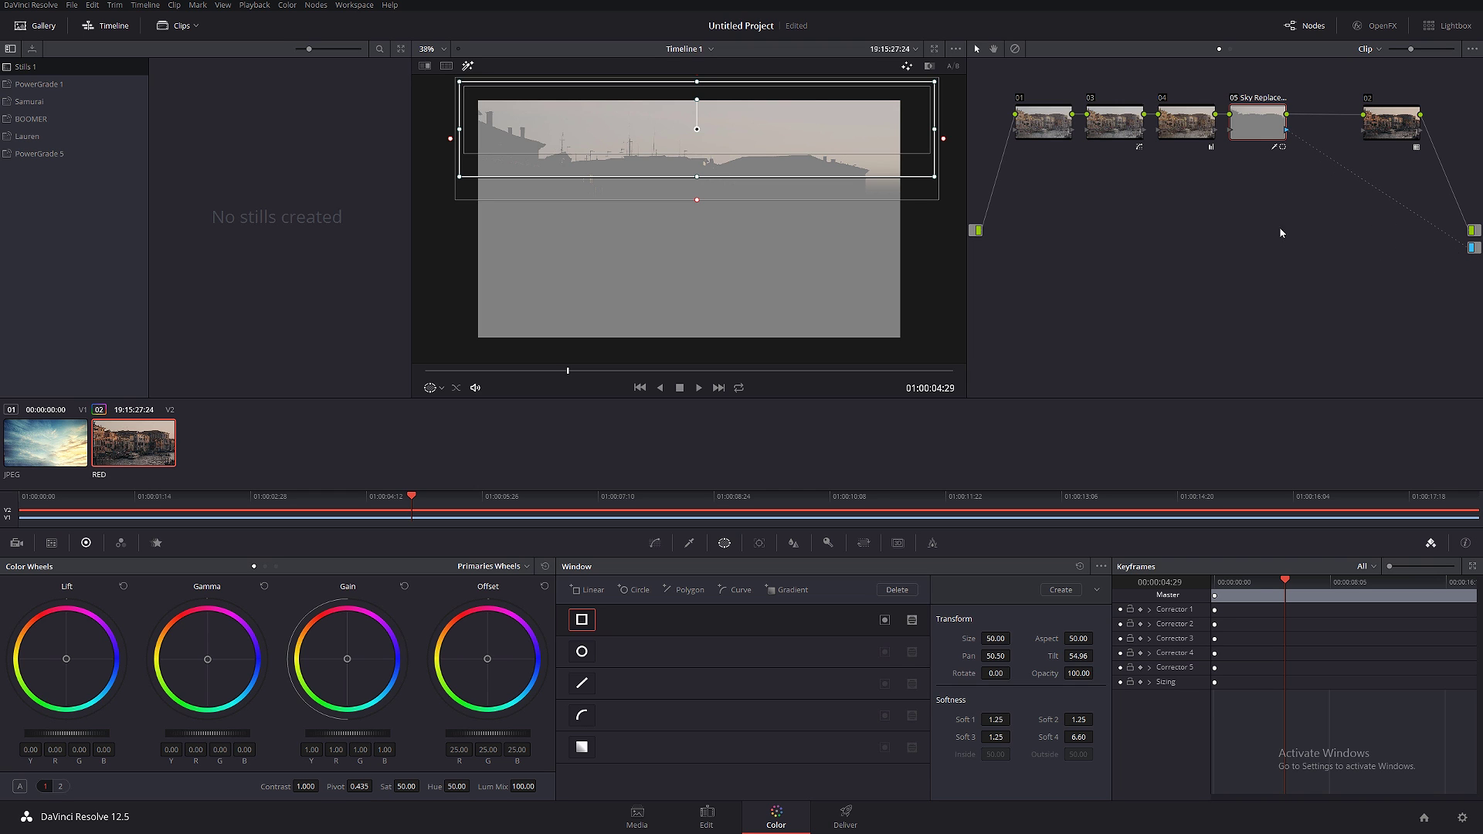
pyautogui.click(469, 66)
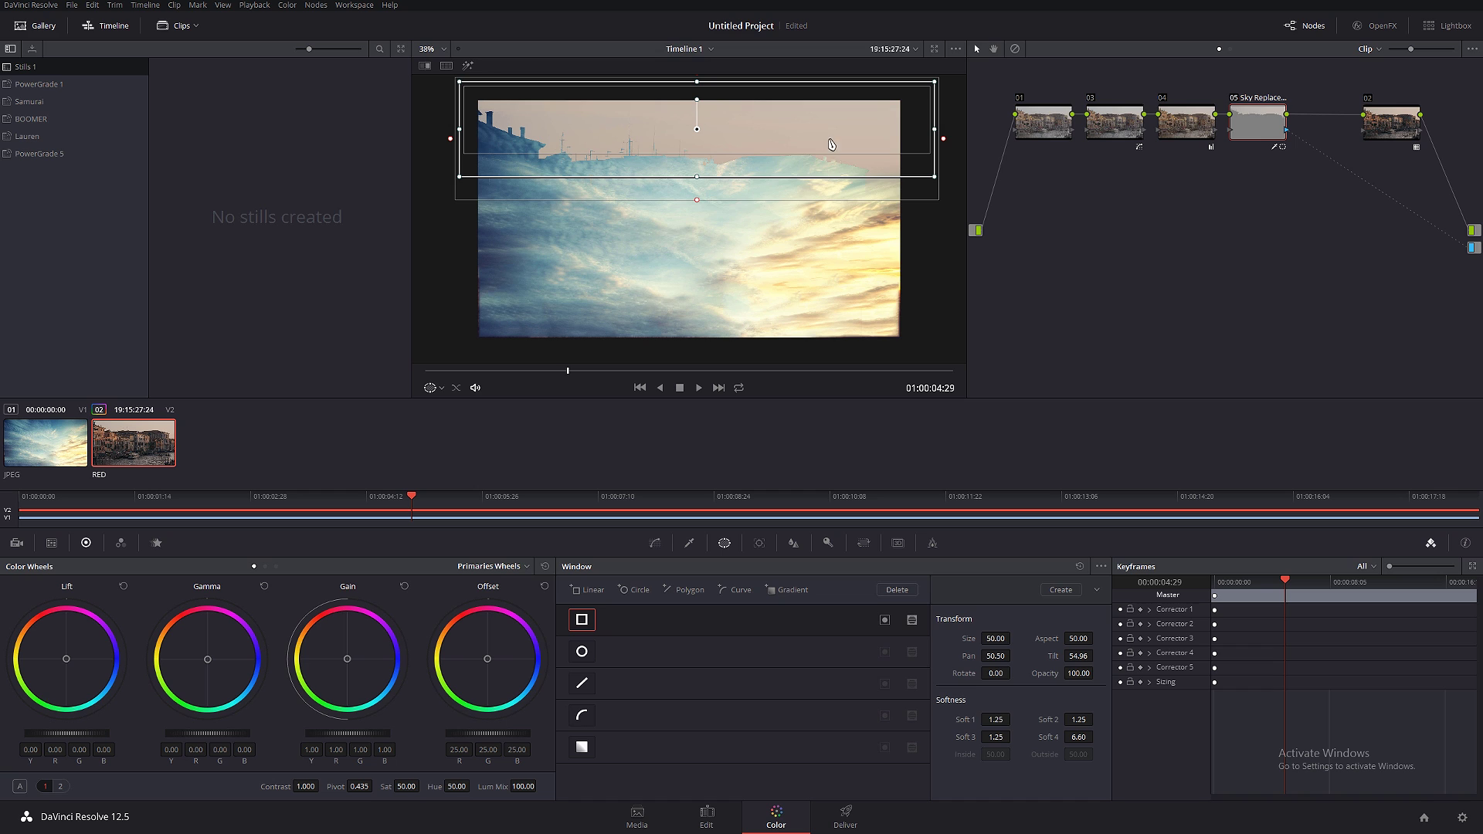
# - Invert the Sky Replacement node's key output
pyautogui.click(828, 544)
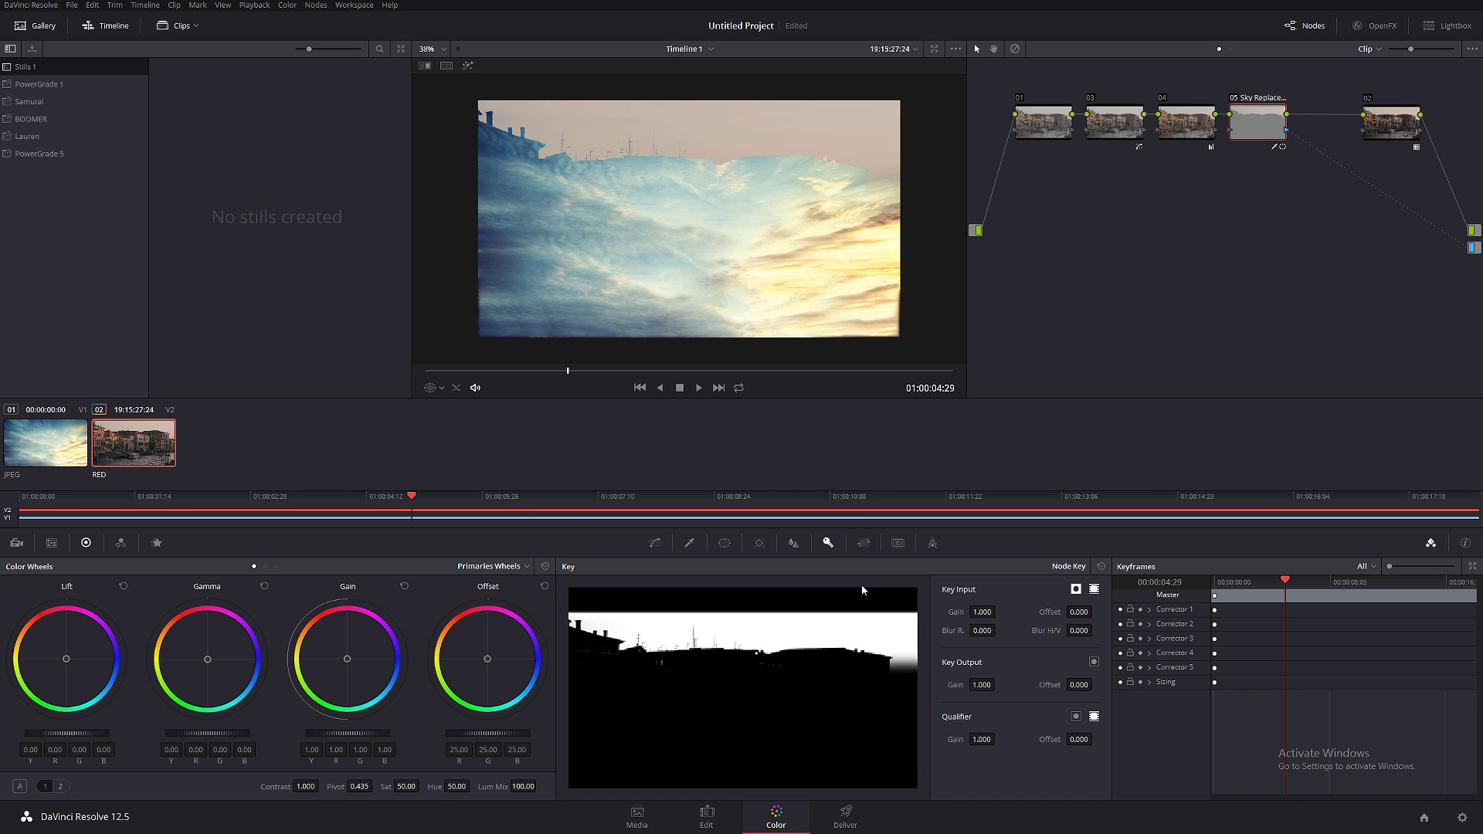
pyautogui.click(1094, 663)
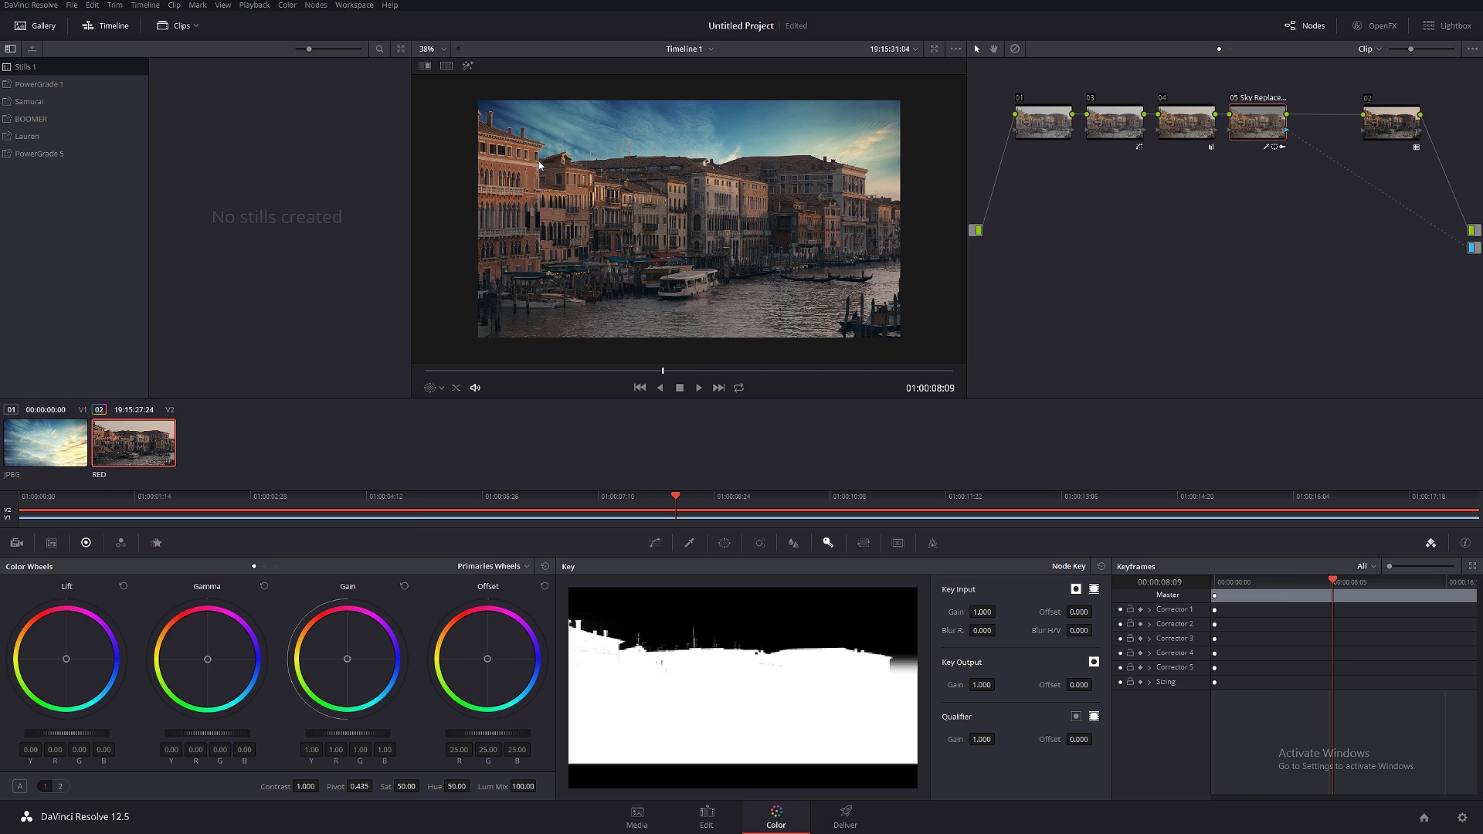
pyautogui.scroll(1, 539, 164)
pyautogui.scroll(1, 603, 158)
pyautogui.scroll(1, 644, 160)
pyautogui.scroll(1, 670, 156)
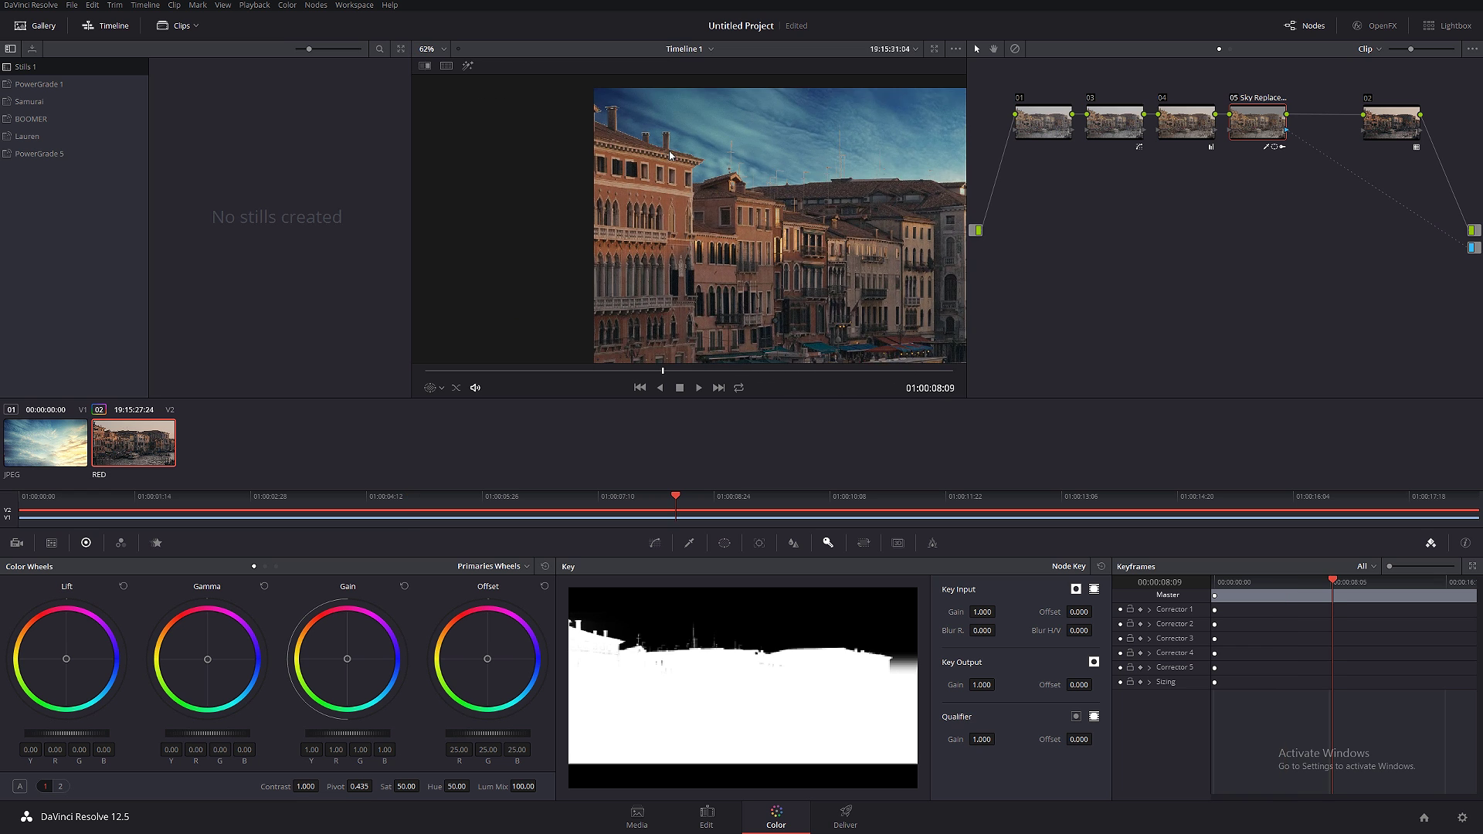
pyautogui.scroll(1, 670, 155)
pyautogui.scroll(1, 670, 154)
pyautogui.scroll(1, 671, 150)
pyautogui.scroll(1, 670, 147)
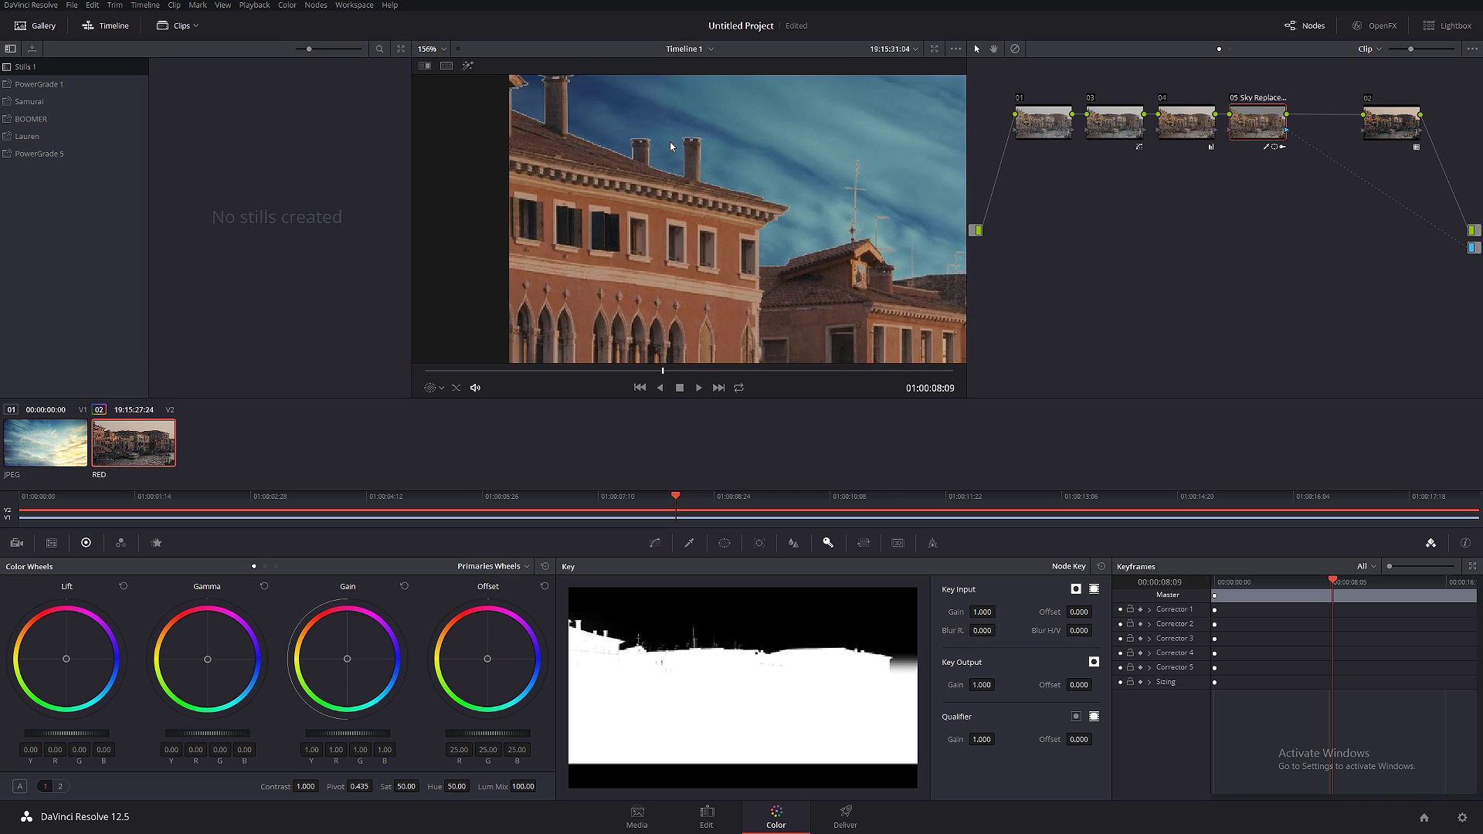
pyautogui.scroll(1, 671, 147)
pyautogui.scroll(1, 625, 192)
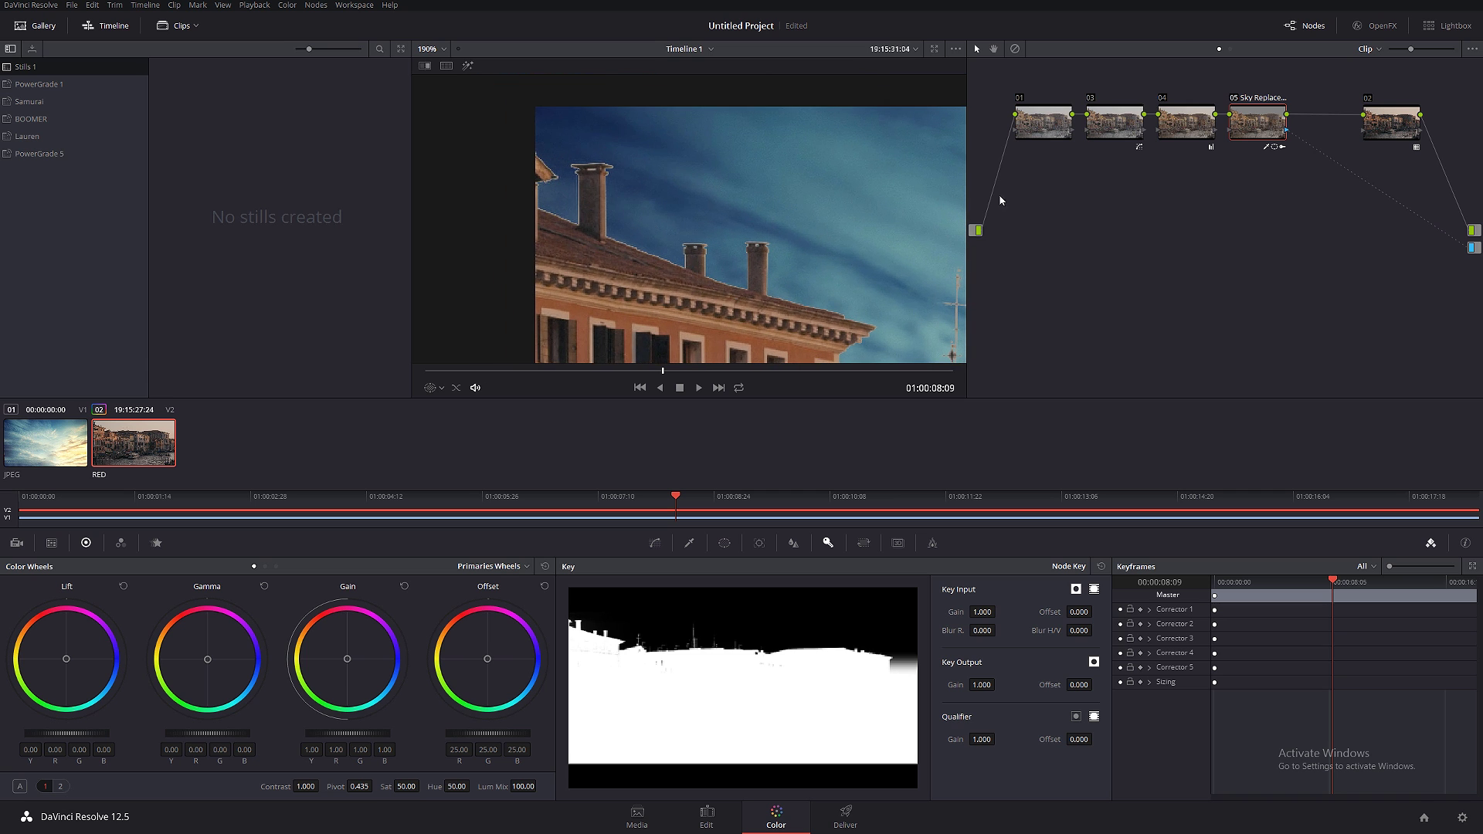
# - Raise the sky key's Luminance L.Soft to about 19.6
pyautogui.click(692, 545)
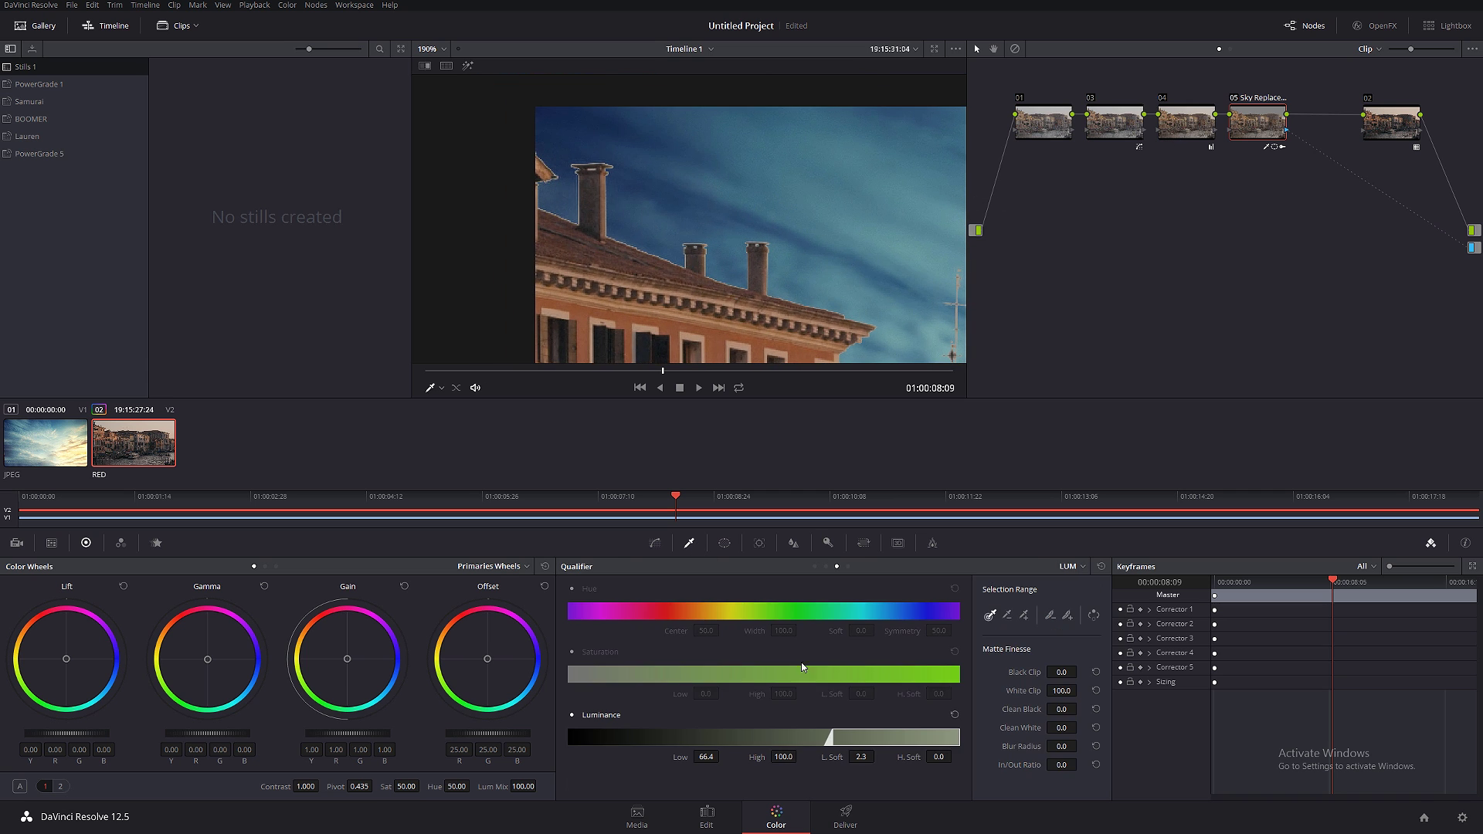
pyautogui.moveTo(860, 756); pyautogui.dragTo(878, 755)
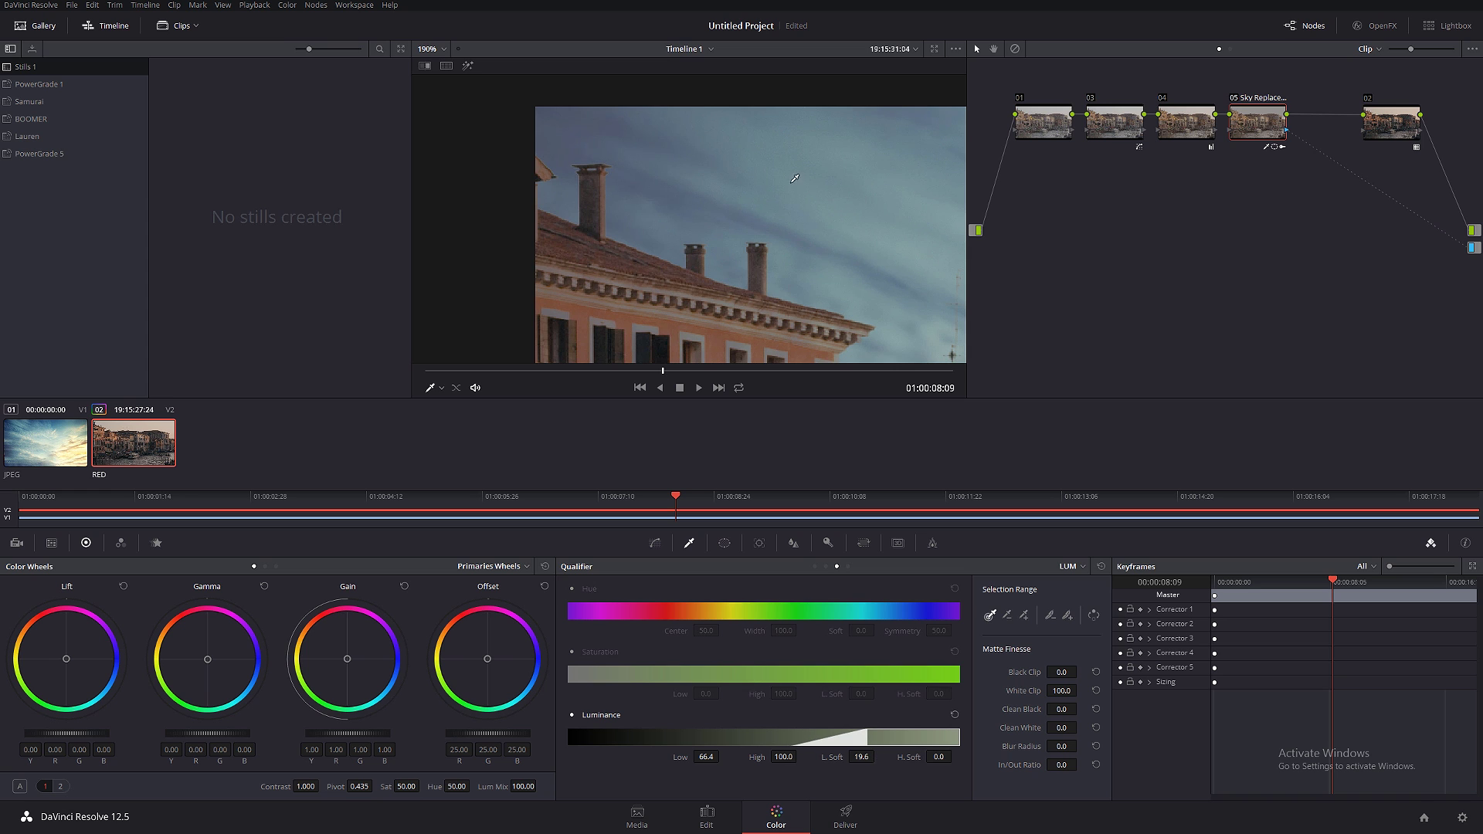
pyautogui.scroll(-1, 795, 178)
pyautogui.scroll(-1, 827, 221)
pyautogui.scroll(-1, 860, 260)
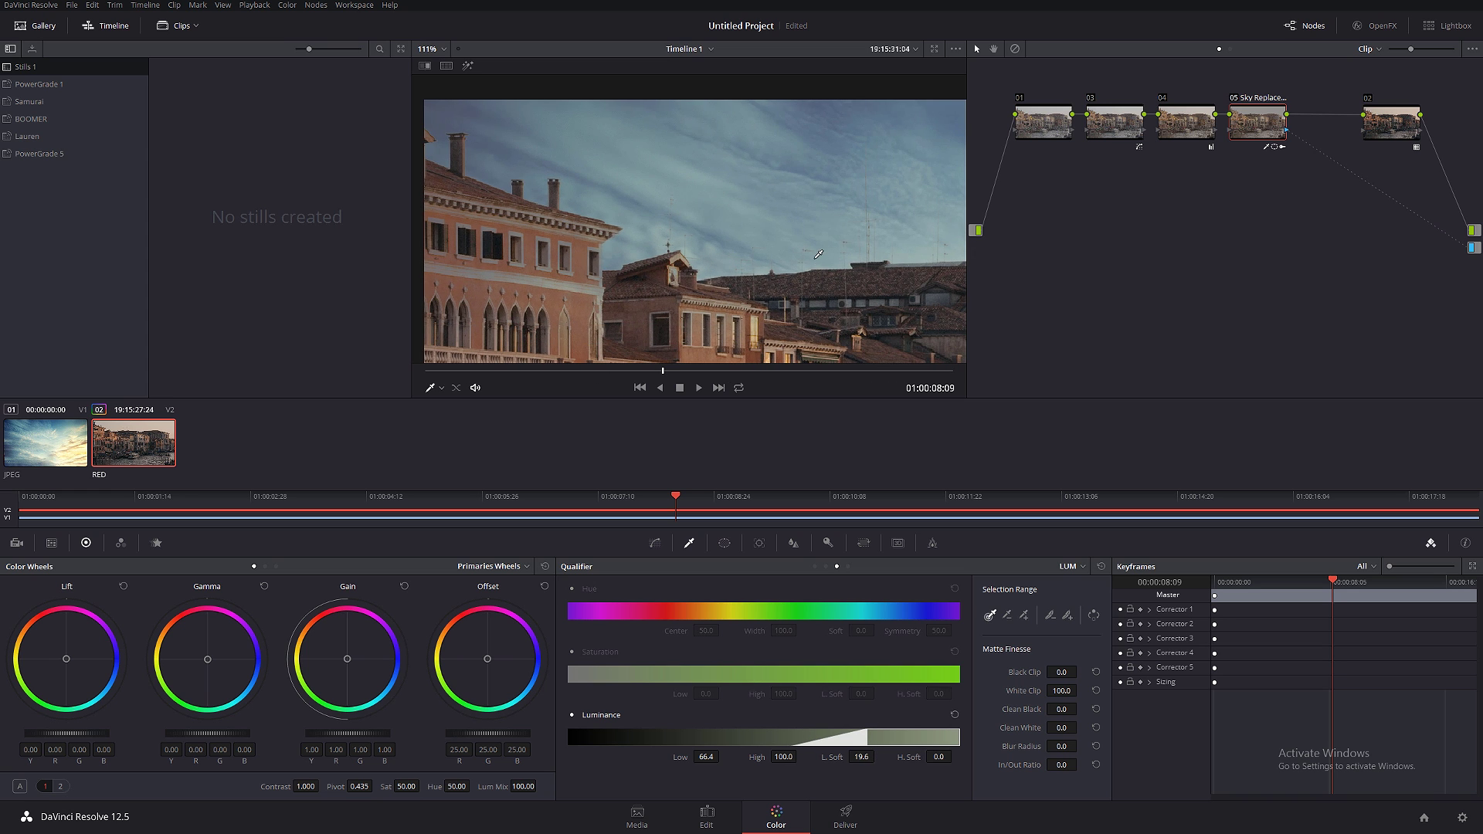
pyautogui.scroll(-5, 789, 273)
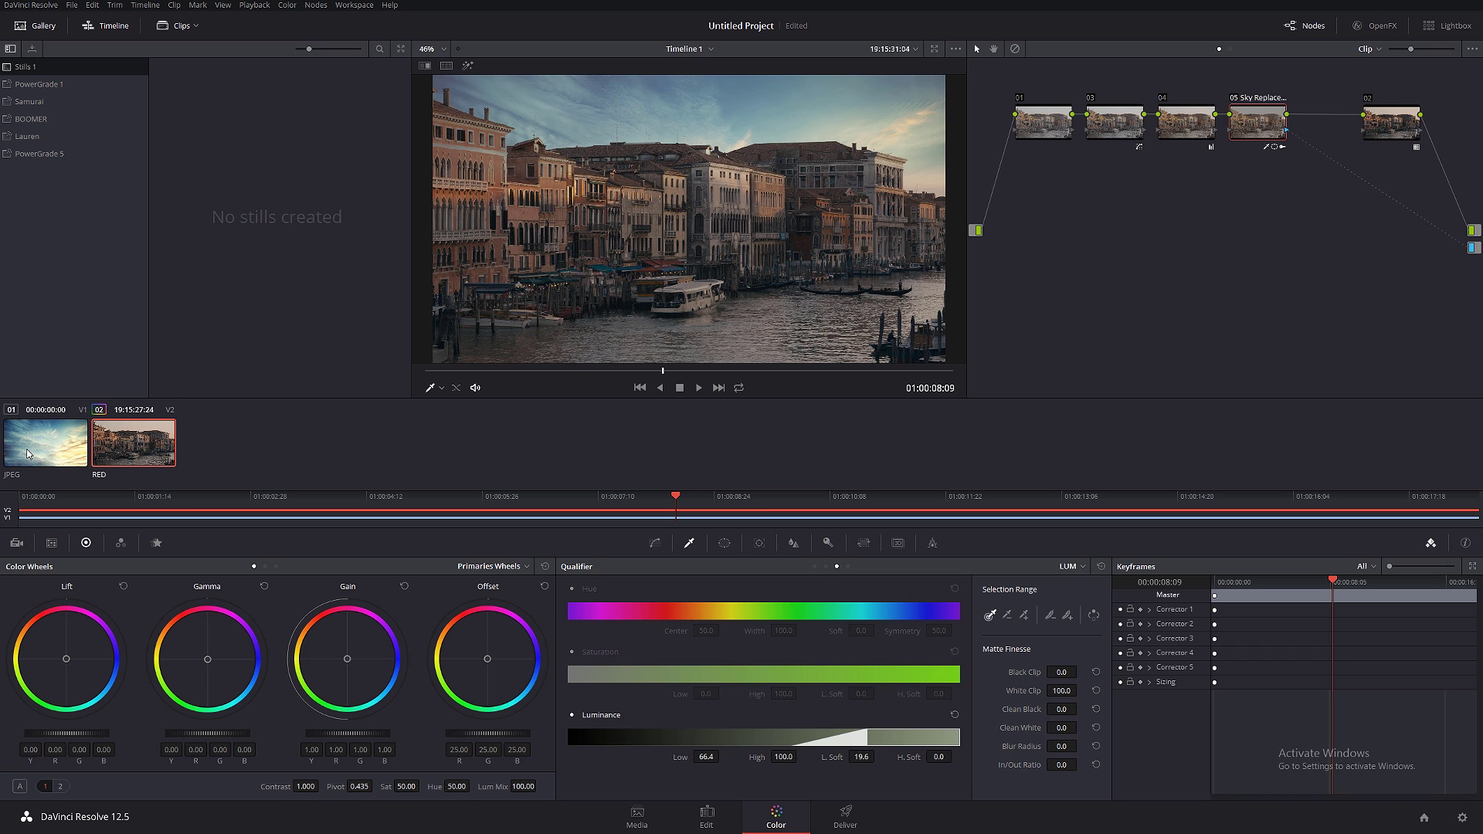
# - Set the sunset cloud still's Input Sizing Tilt to about 317
pyautogui.click(28, 453)
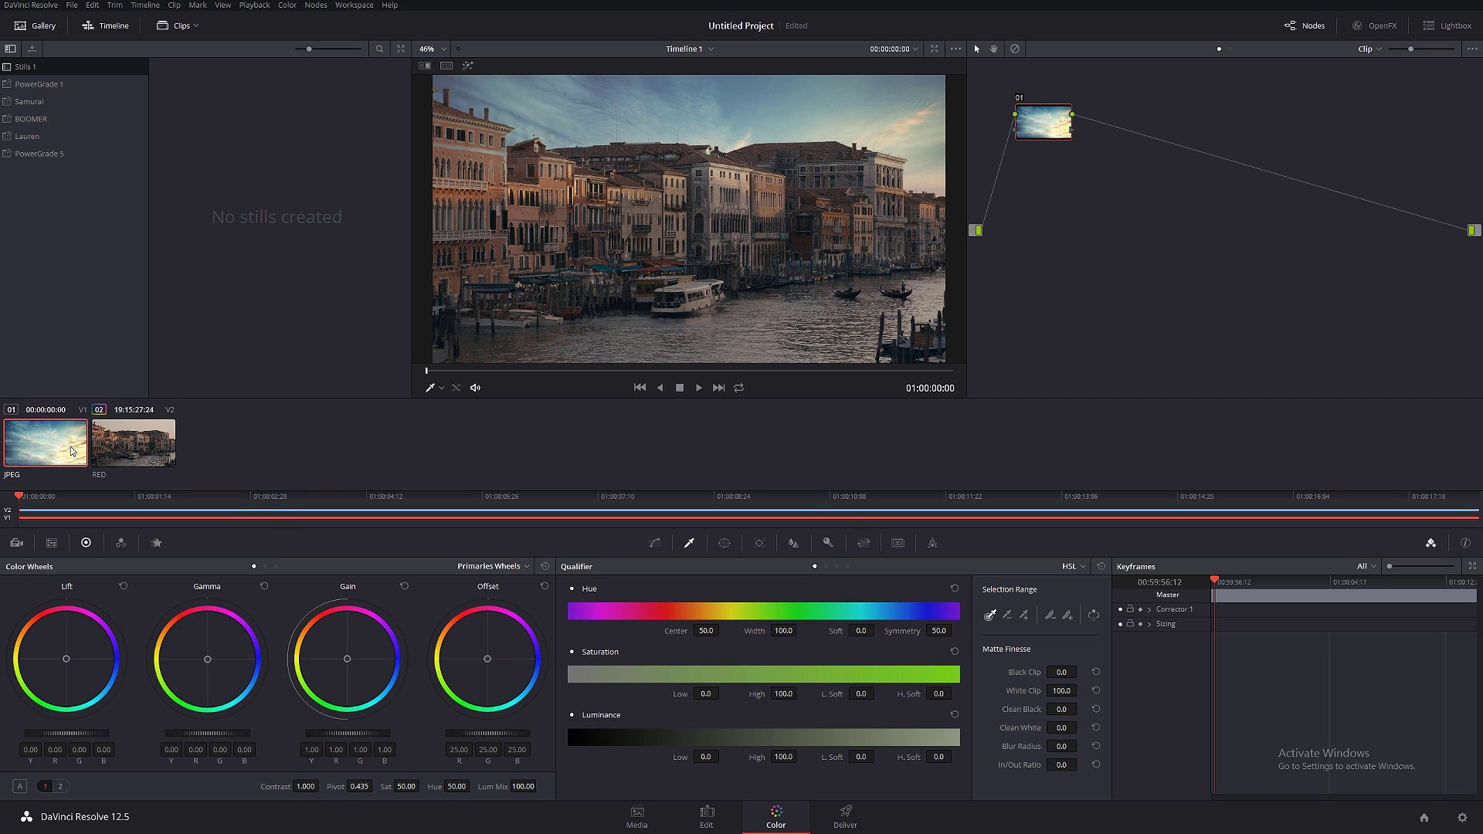
pyautogui.click(865, 544)
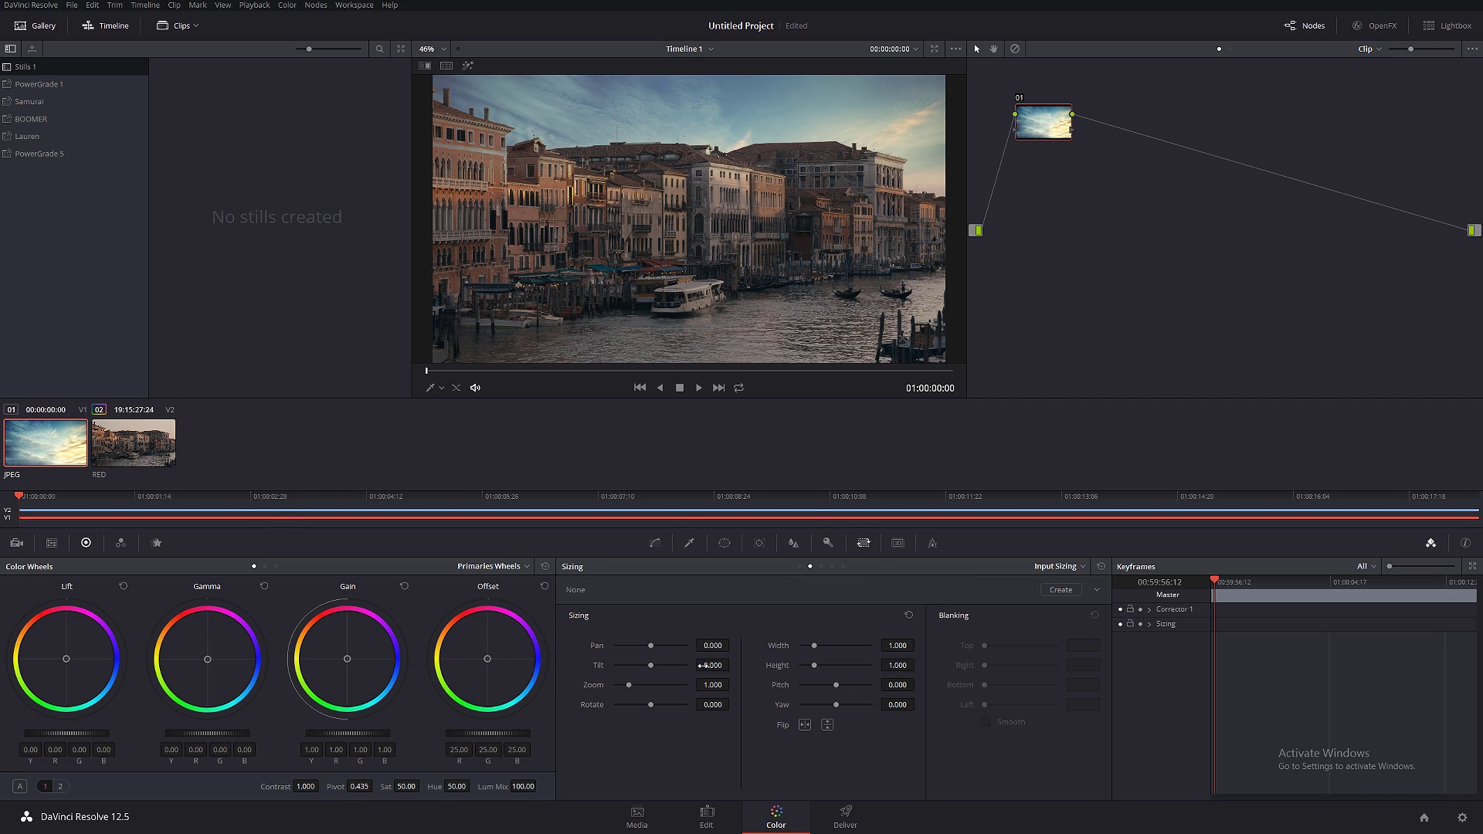
pyautogui.moveTo(711, 664)
pyautogui.mouseDown()
pyautogui.moveTo(734, 664)
pyautogui.moveTo(566, 826)
pyautogui.mouseUp()
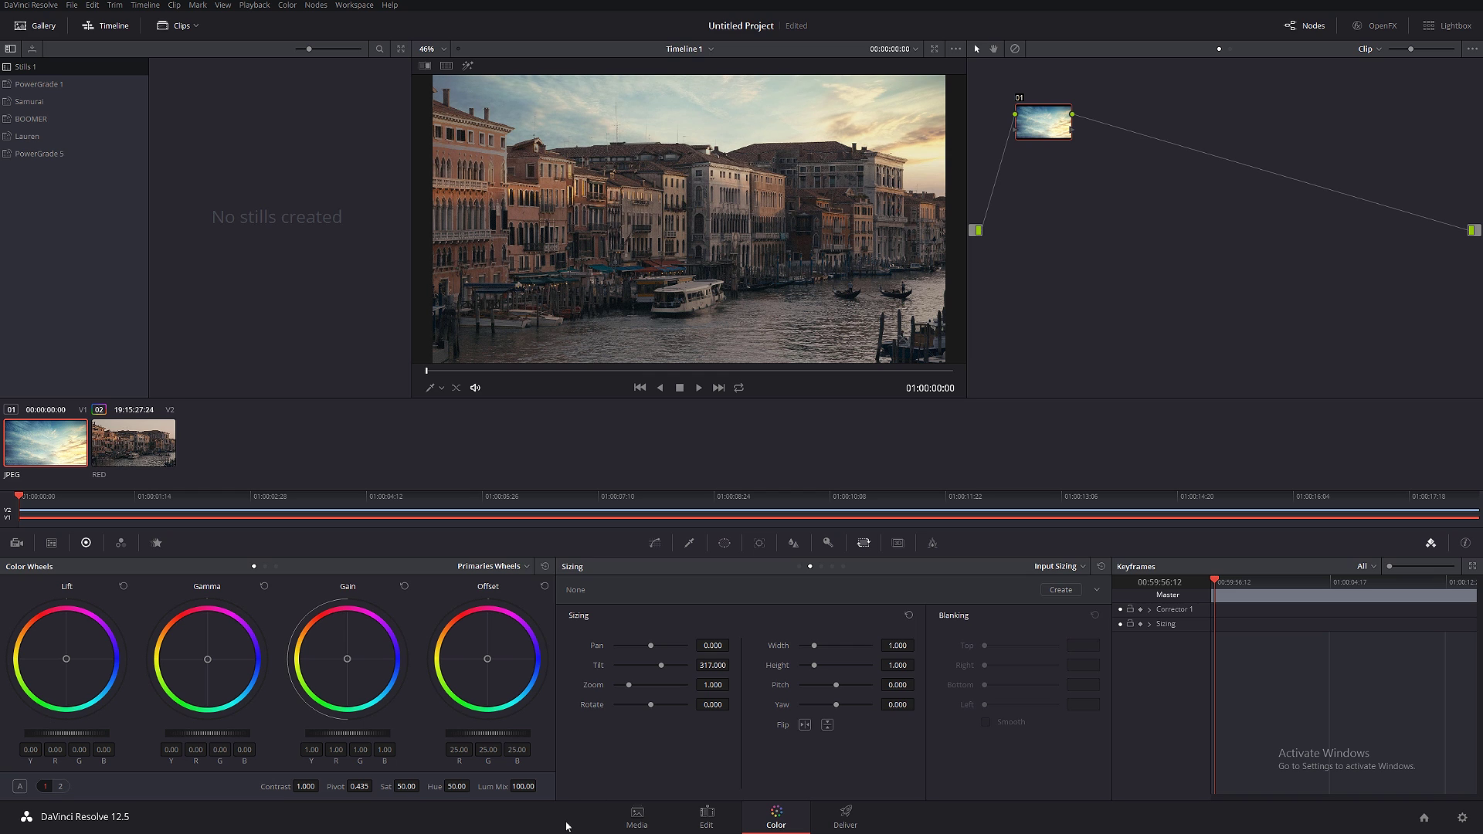
# - Add node 06 after the sky node on the canal clip and tidy the node tree
pyautogui.click(136, 449)
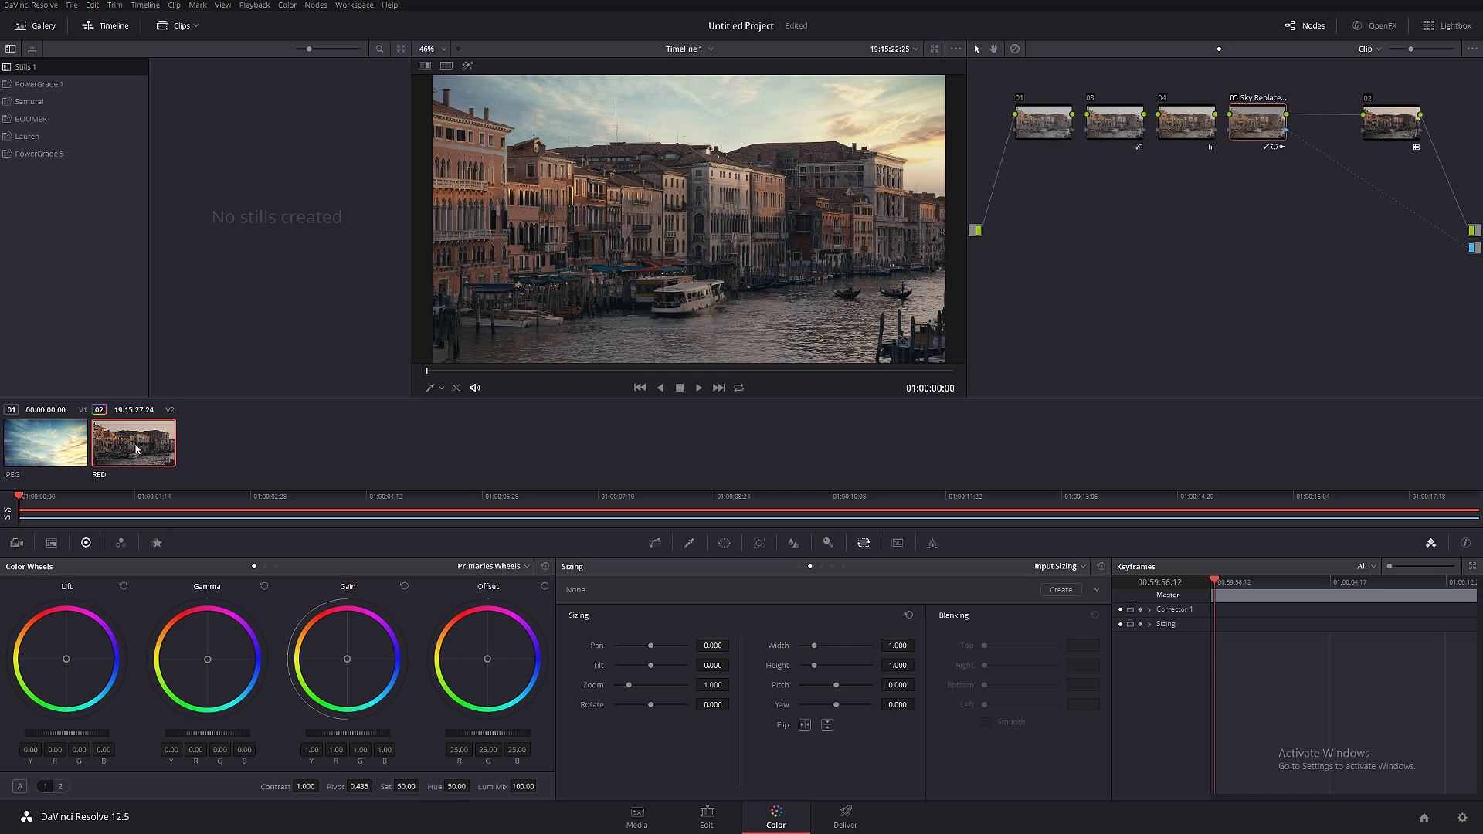
pyautogui.hotkey('alt', 's')
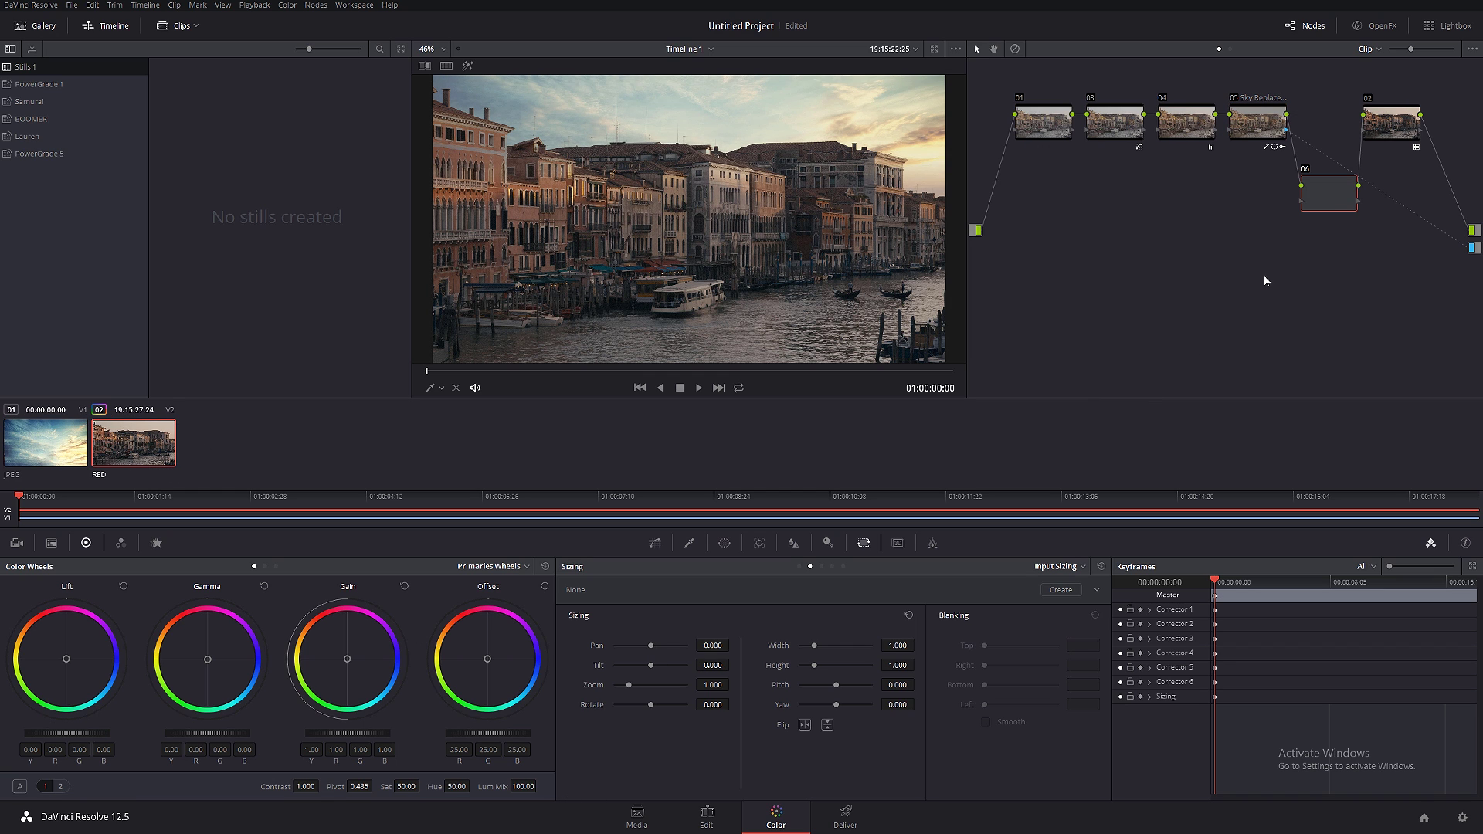
pyautogui.moveTo(1383, 123); pyautogui.dragTo(1421, 138)
pyautogui.moveTo(1328, 191); pyautogui.dragTo(1336, 129)
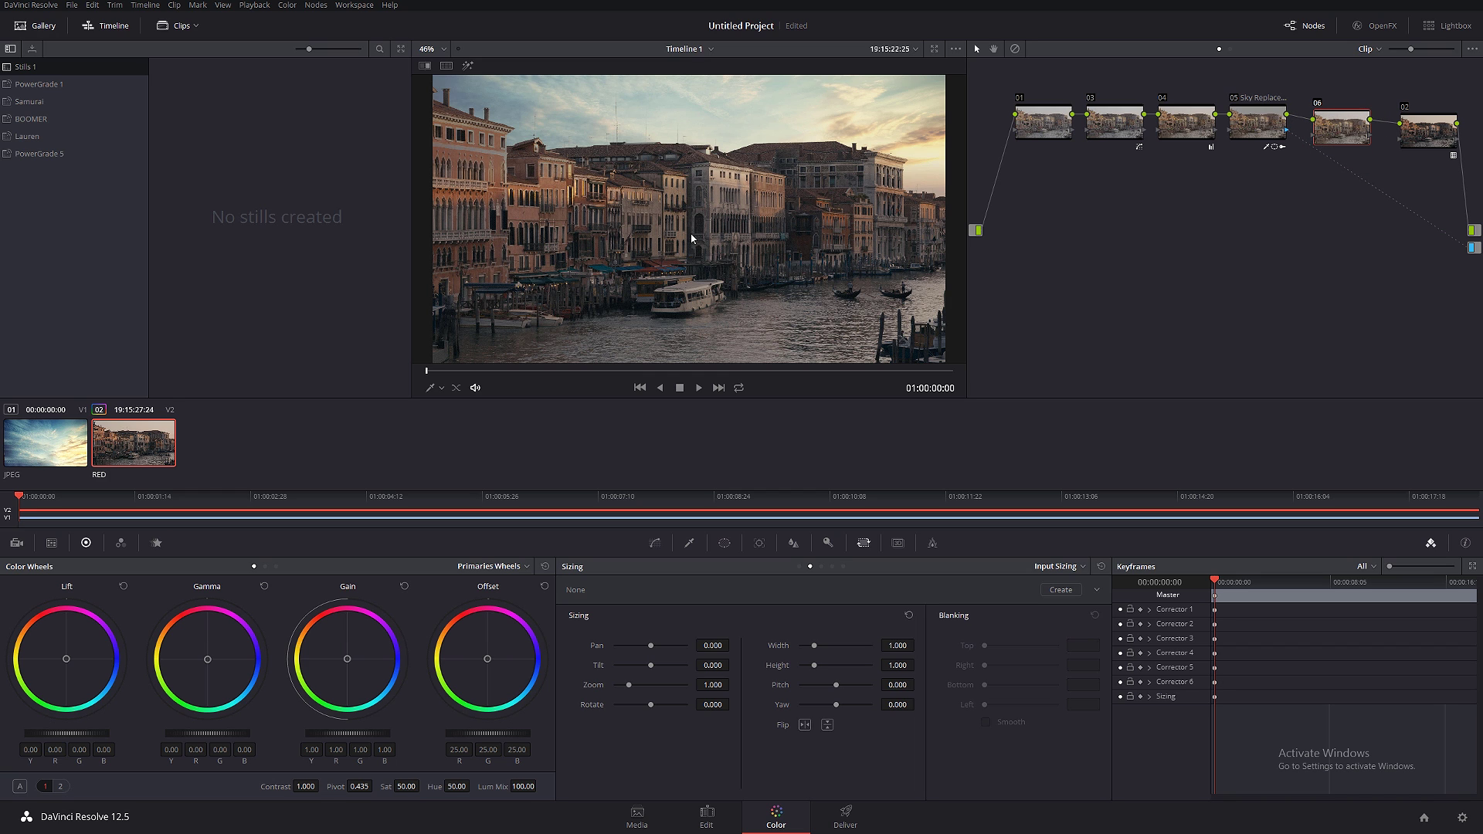
# - Give node 06 a circle window stretched into a wide, soft ellipse
pyautogui.click(724, 543)
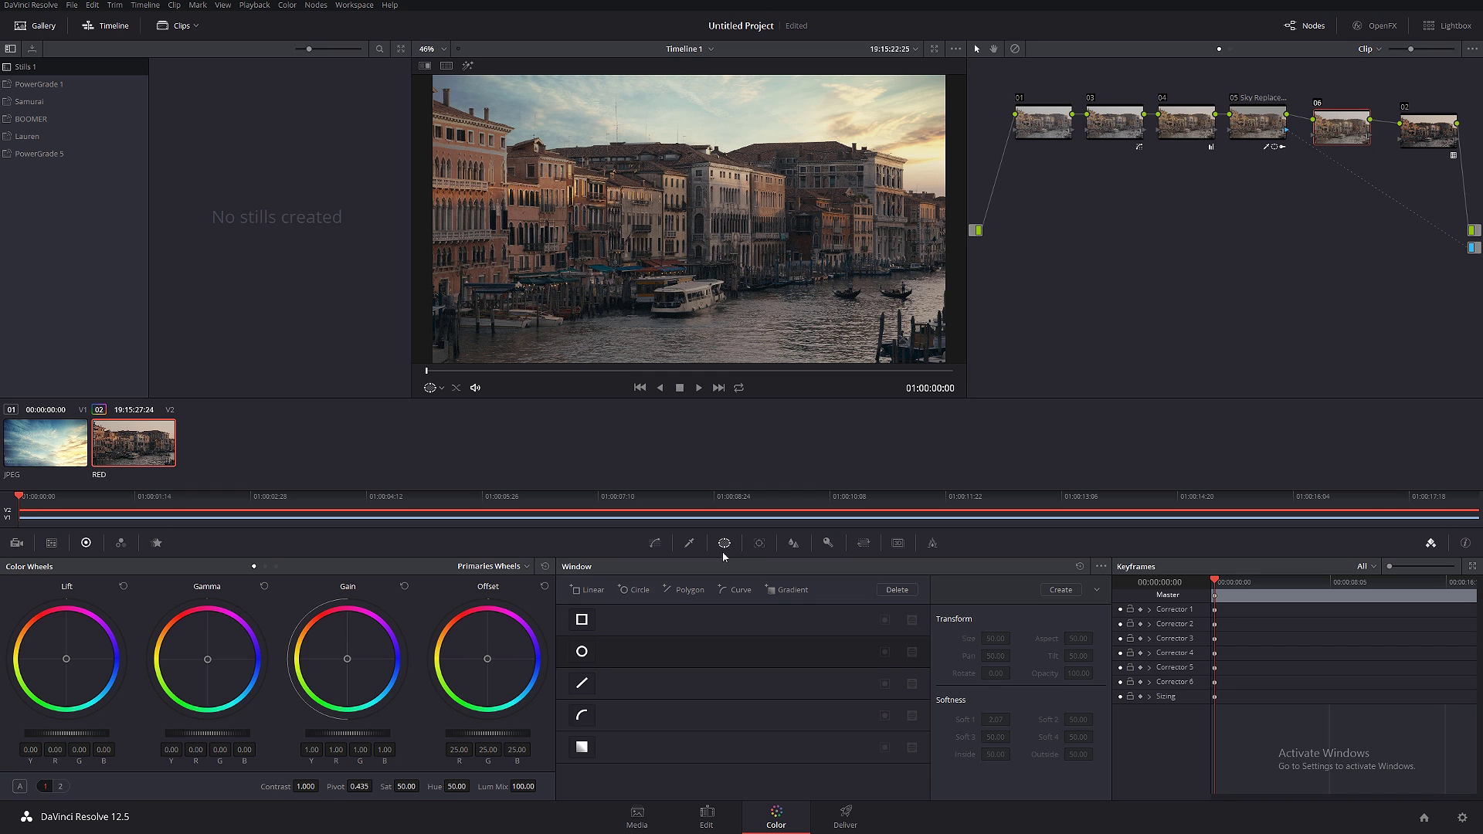
pyautogui.click(582, 652)
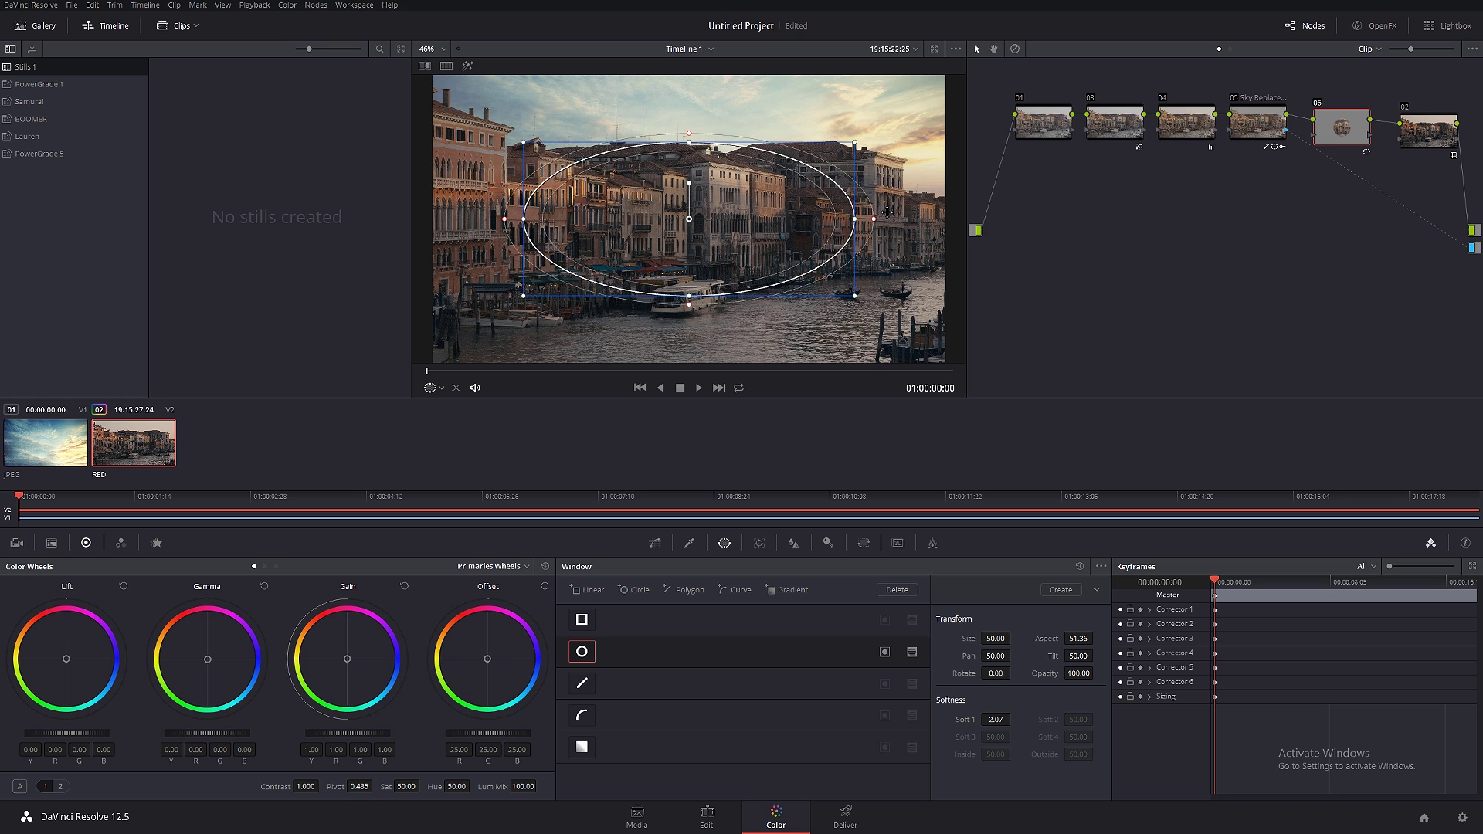
pyautogui.moveTo(764, 219)
pyautogui.mouseDown()
pyautogui.moveTo(895, 218)
pyautogui.moveTo(899, 146)
pyautogui.mouseUp()
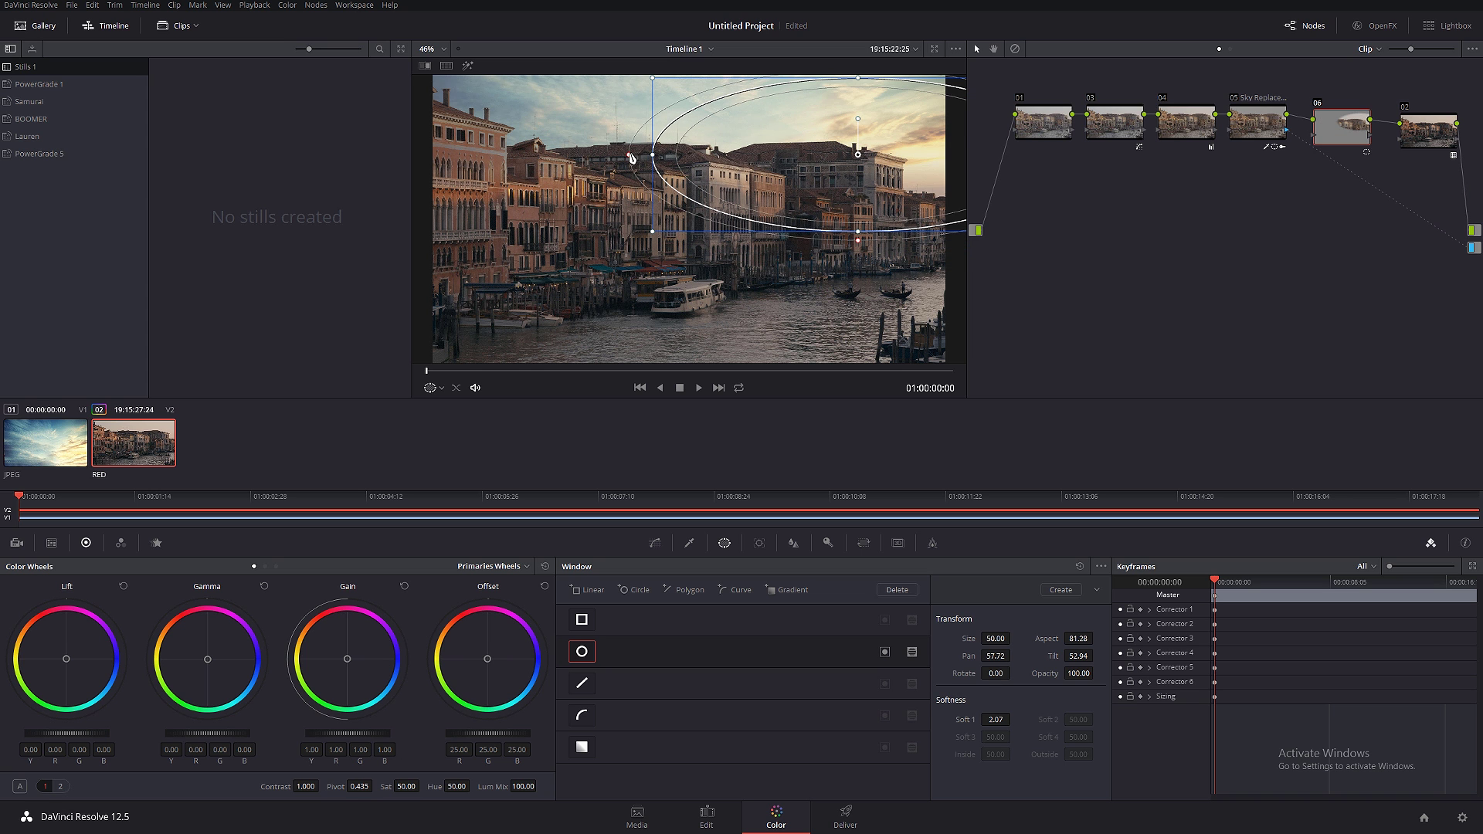
pyautogui.moveTo(596, 158)
pyautogui.mouseDown()
pyautogui.moveTo(712, 147)
pyautogui.moveTo(756, 160)
pyautogui.mouseUp()
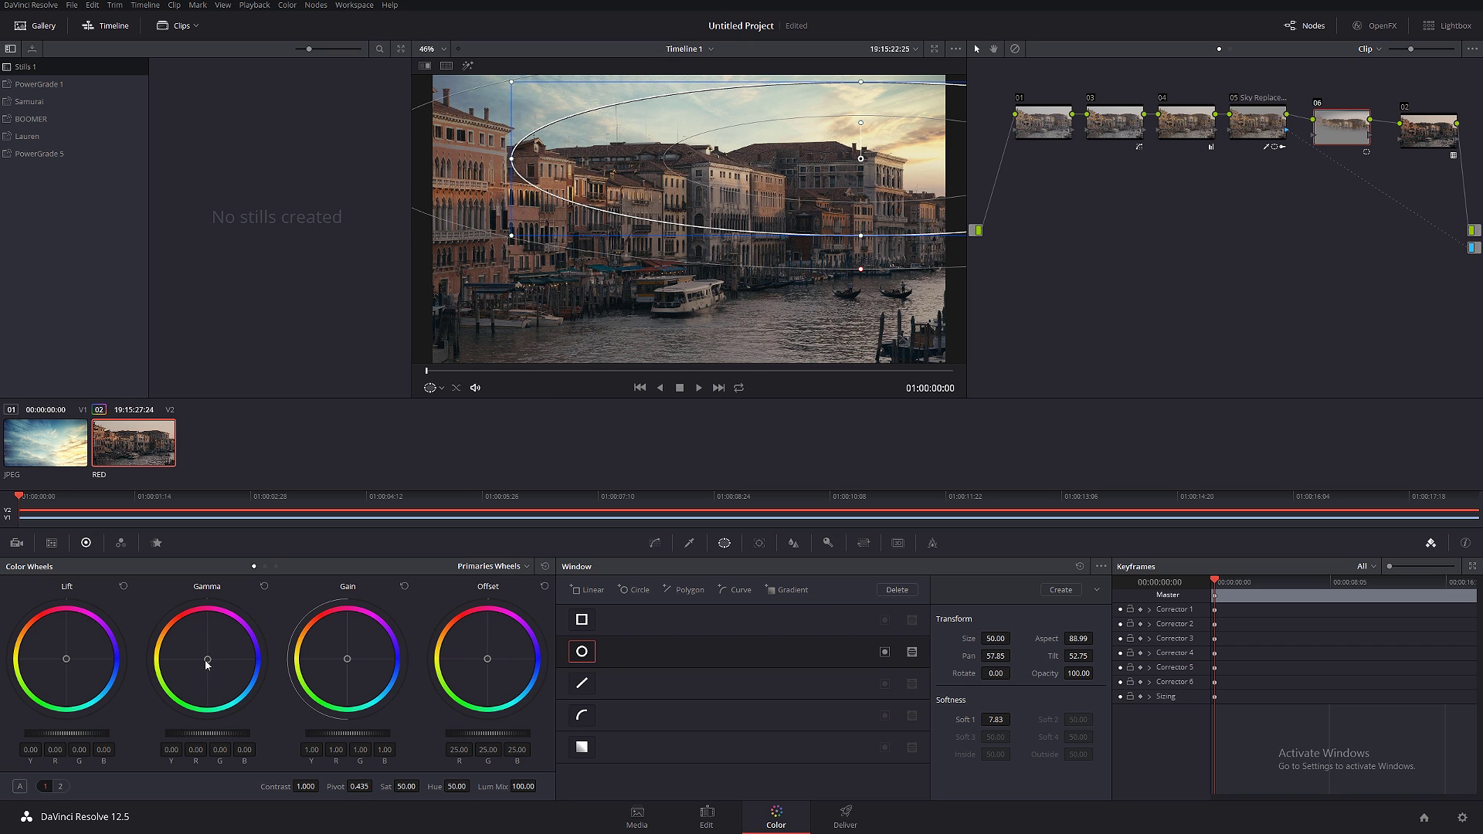
# - Lift gamma slightly inside the window, stretch the ellipse further left, and hide its outline
pyautogui.moveTo(207, 664); pyautogui.dragTo(206, 660)
pyautogui.moveTo(213, 738); pyautogui.dragTo(218, 738)
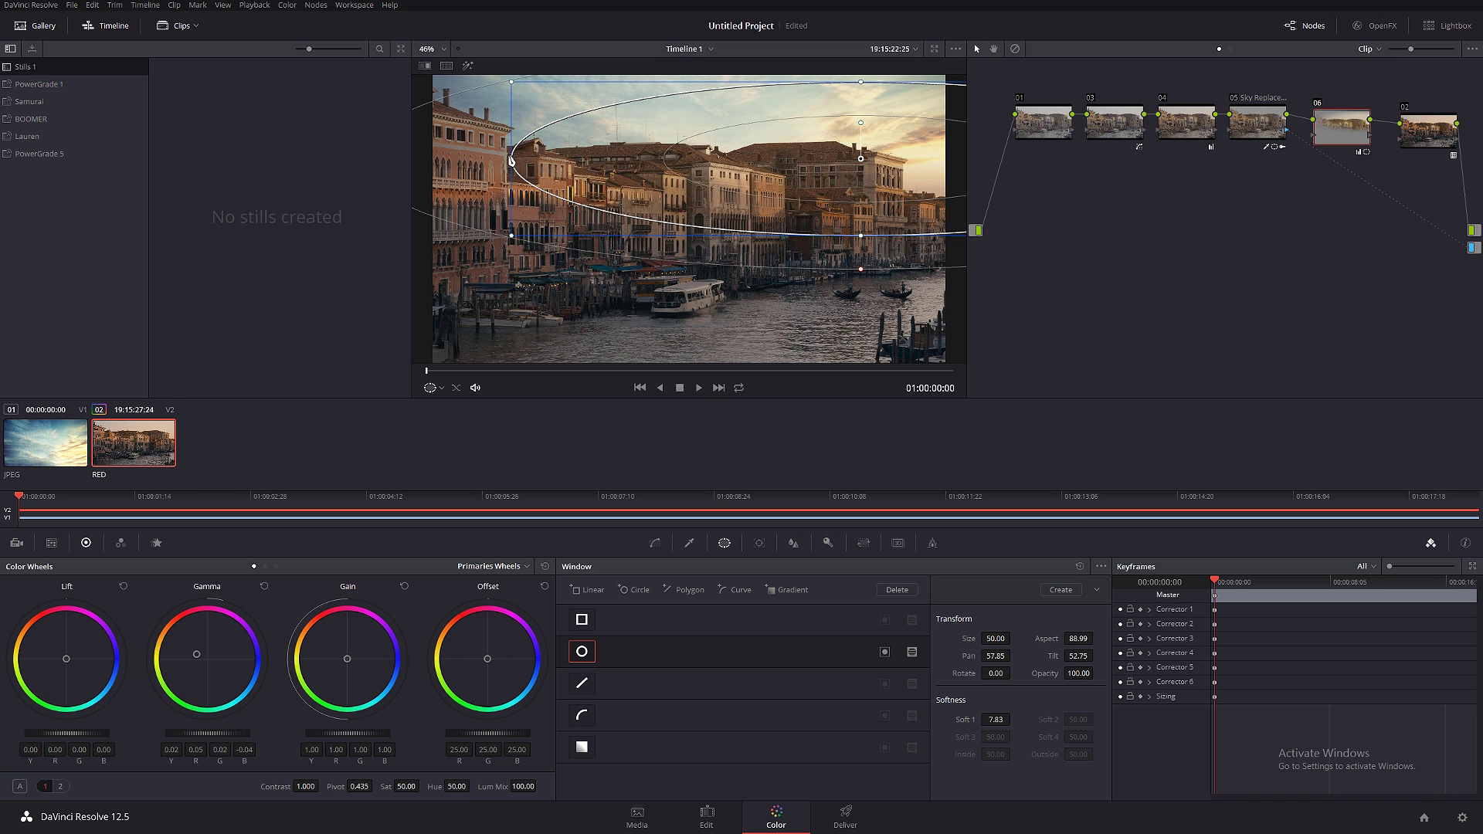
pyautogui.moveTo(511, 158)
pyautogui.mouseDown()
pyautogui.moveTo(359, 163)
pyautogui.moveTo(413, 160)
pyautogui.mouseUp()
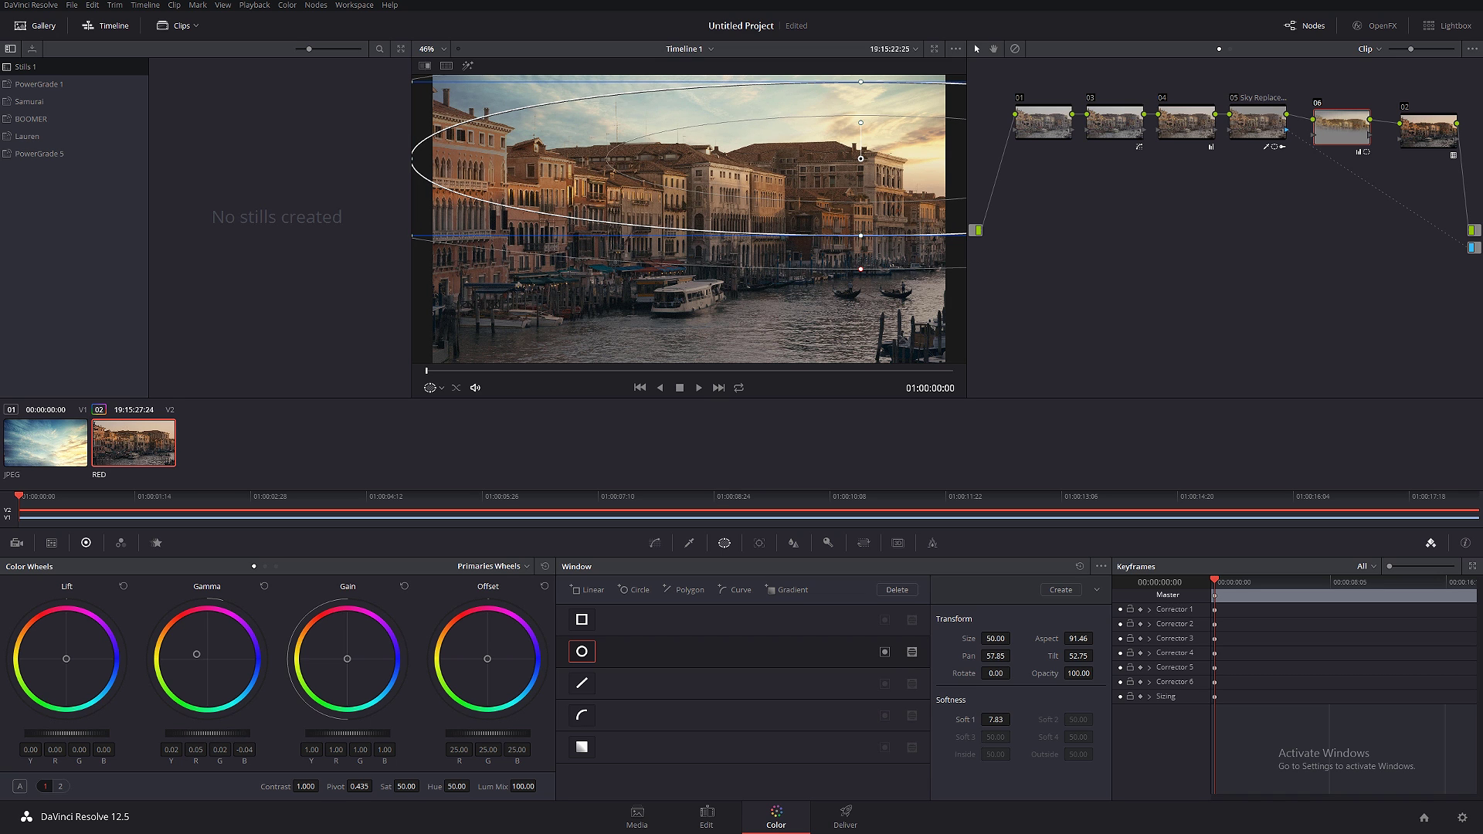
pyautogui.click(1430, 133)
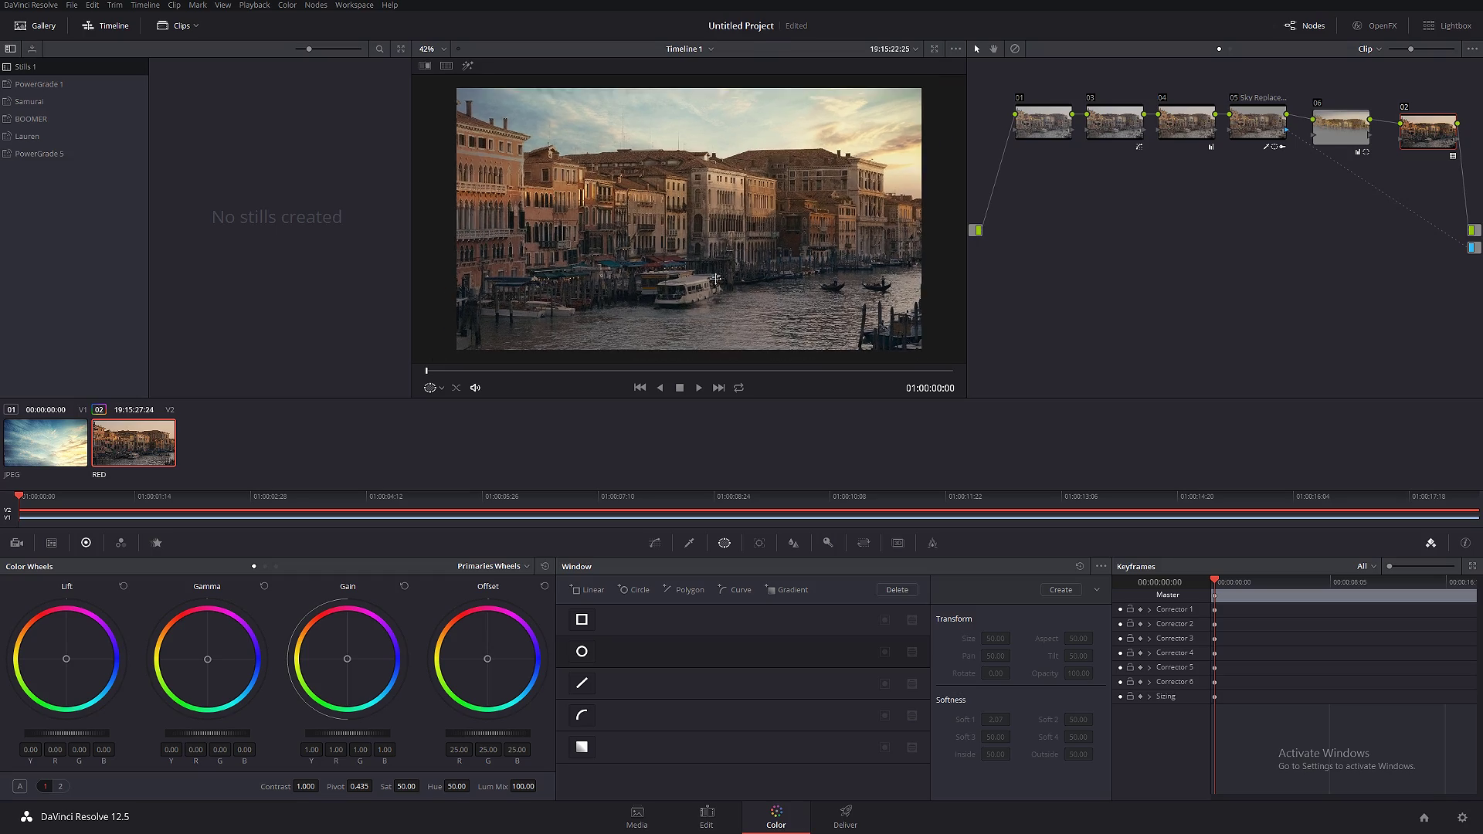
# - View the sky-replaced canal grade full screen, toggle it against the ungraded footage, then play from later
pyautogui.hotkey('alt', 'f')
pyautogui.scroll(2, 848, 457)
pyautogui.scroll(3, 848, 456)
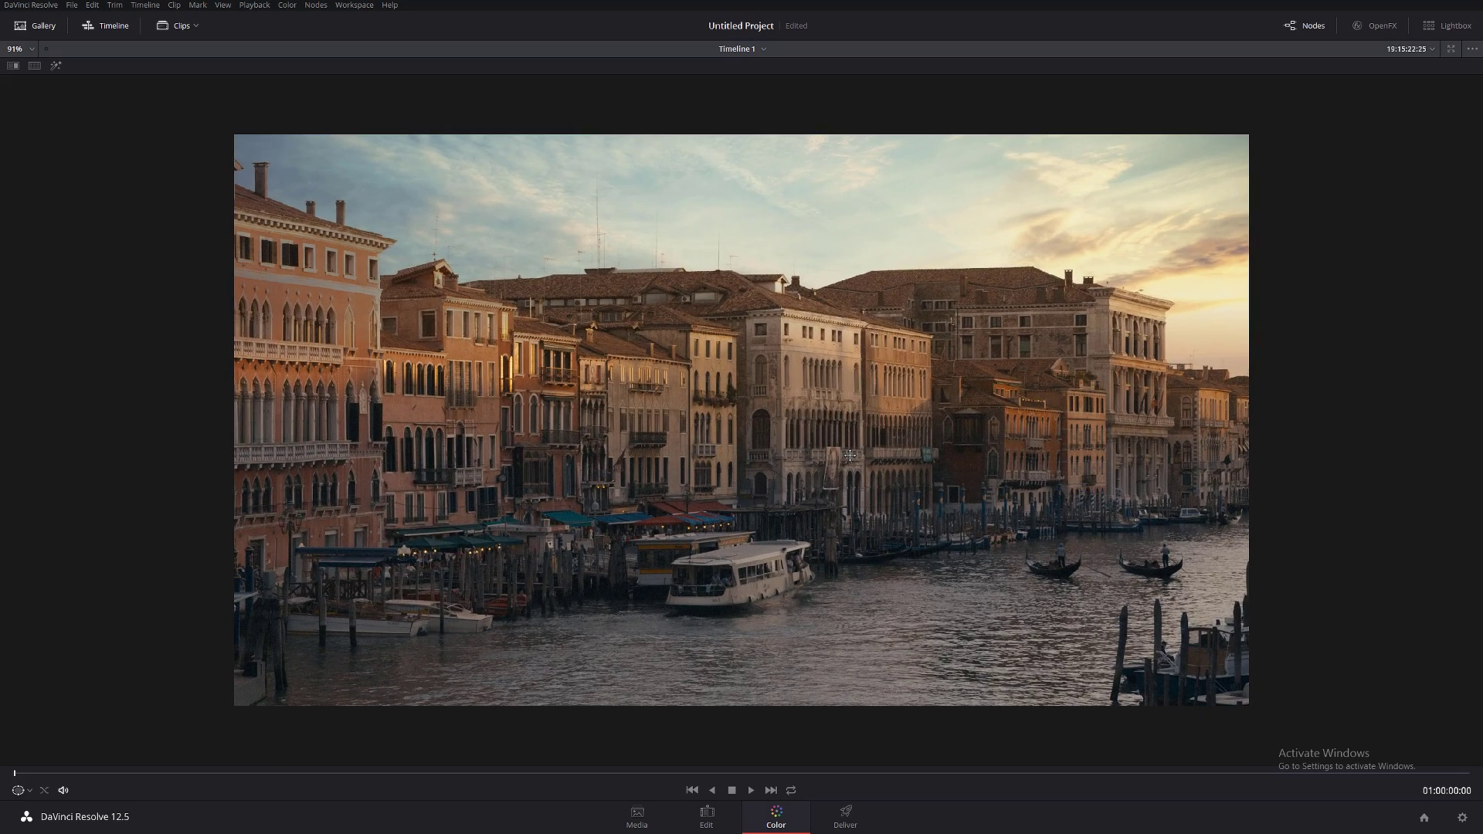
pyautogui.scroll(1, 849, 456)
pyautogui.hotkey('shift', 'd')
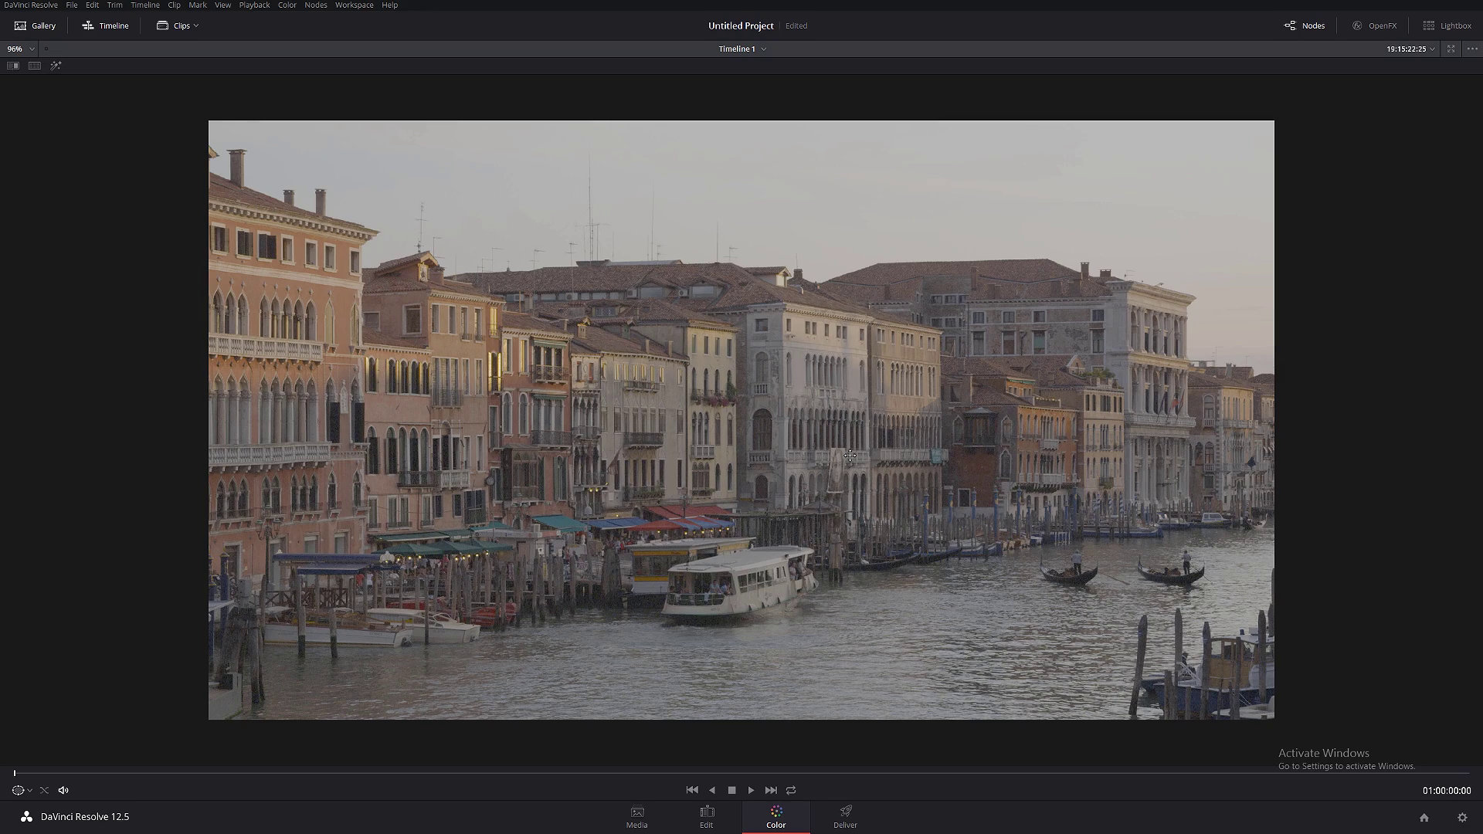
pyautogui.hotkey('shift', 'd')
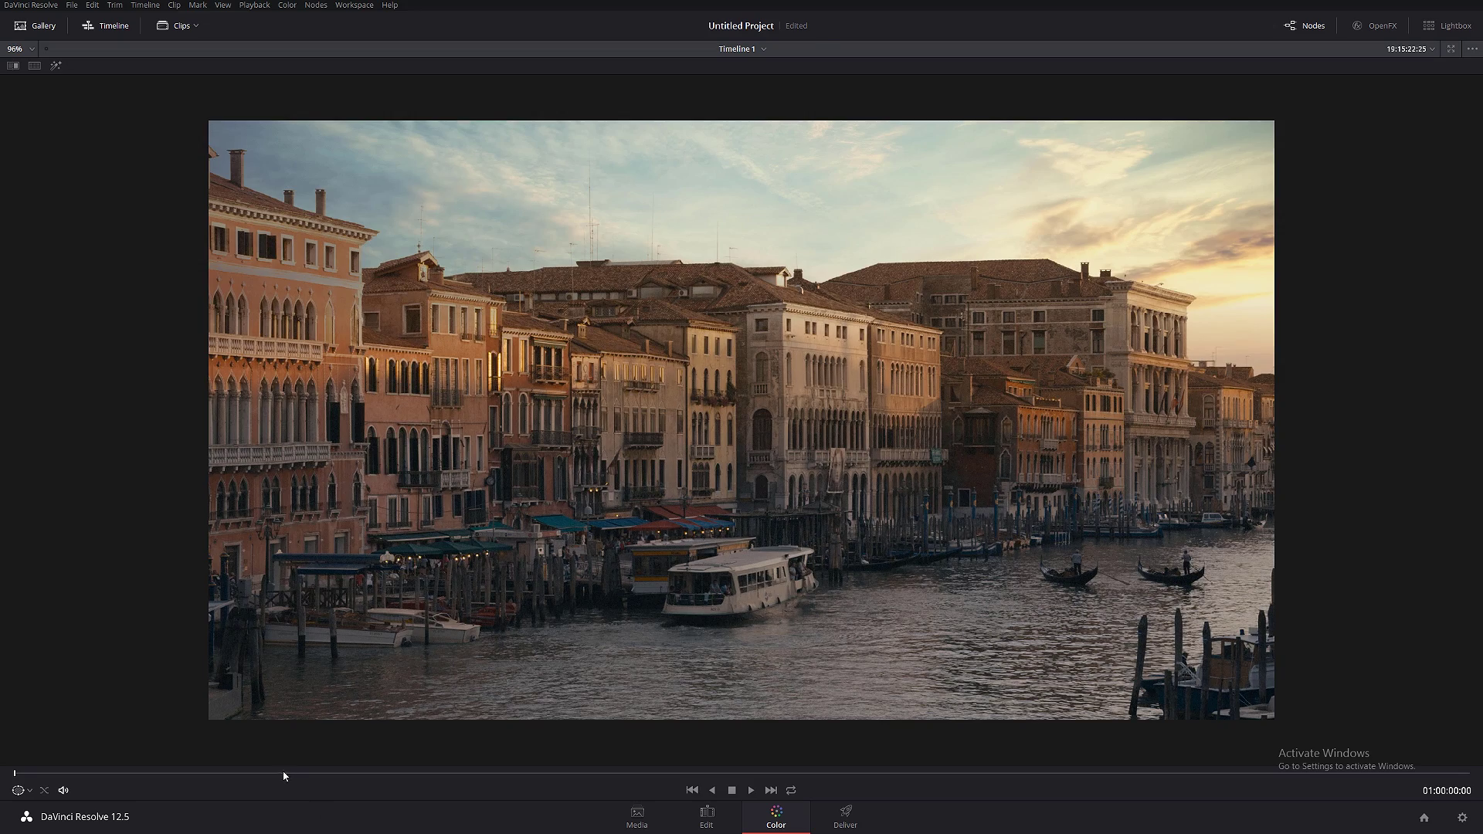
pyautogui.moveTo(283, 775)
pyautogui.mouseDown()
pyautogui.moveTo(648, 740)
pyautogui.moveTo(1008, 766)
pyautogui.mouseUp()
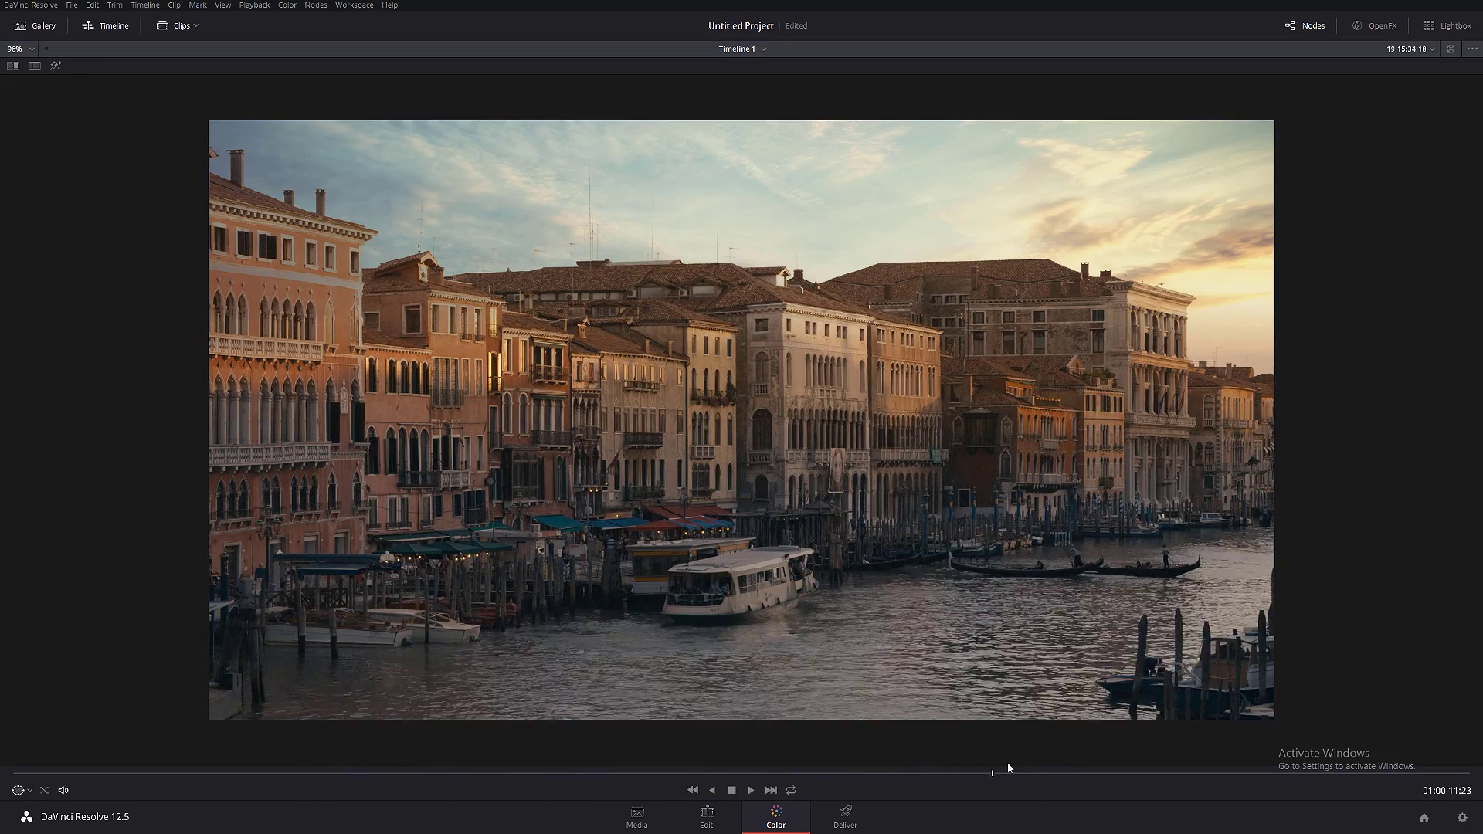
pyautogui.click(751, 790)
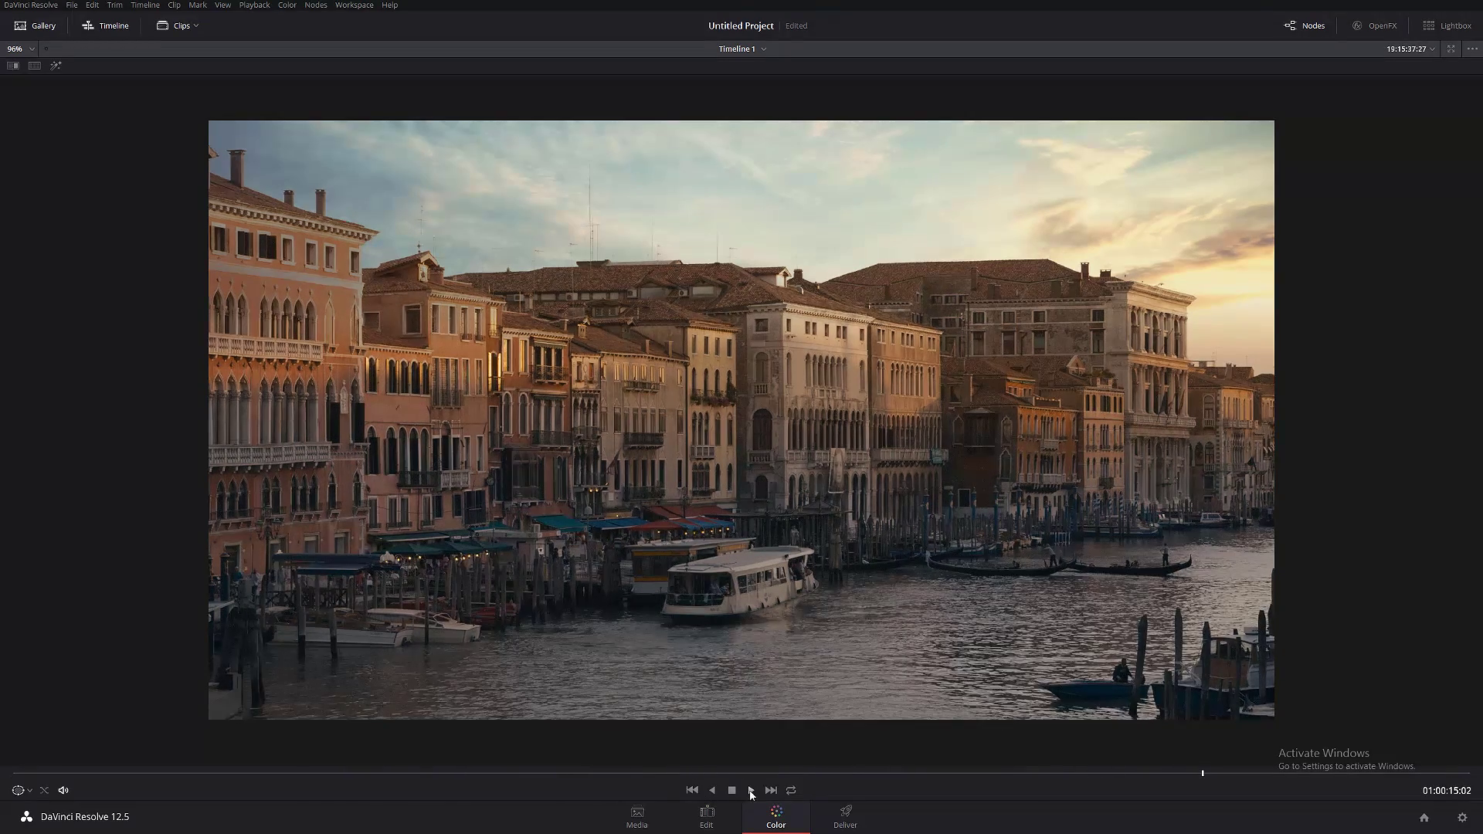